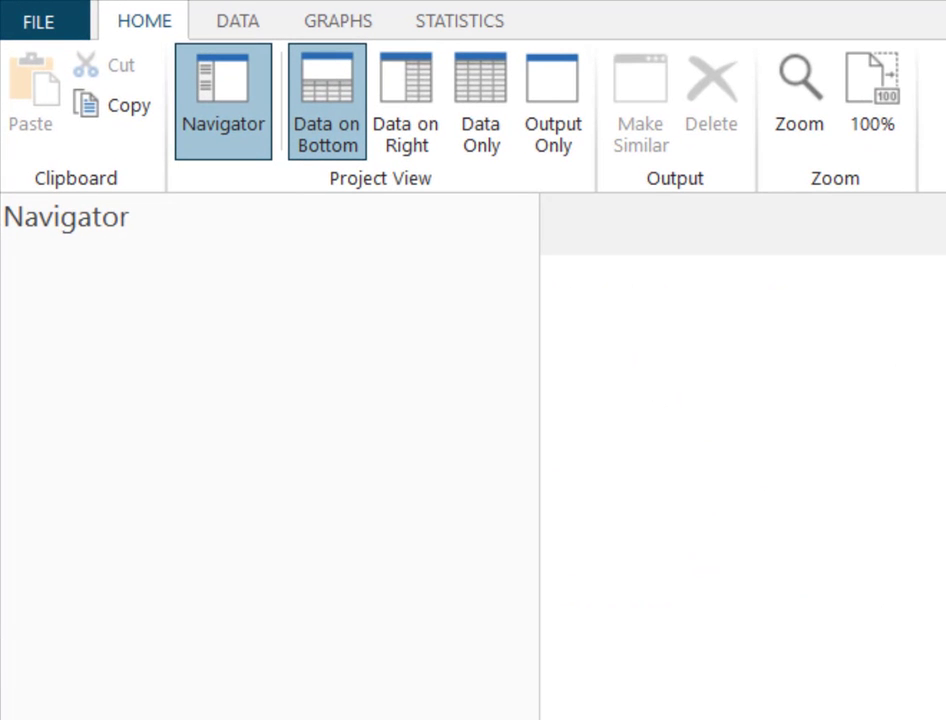
Open the CDF/PDF distribution functions list from the Statistics tab's Probability Distributions
{"action": "left_click", "coordinate": [429, 28]}
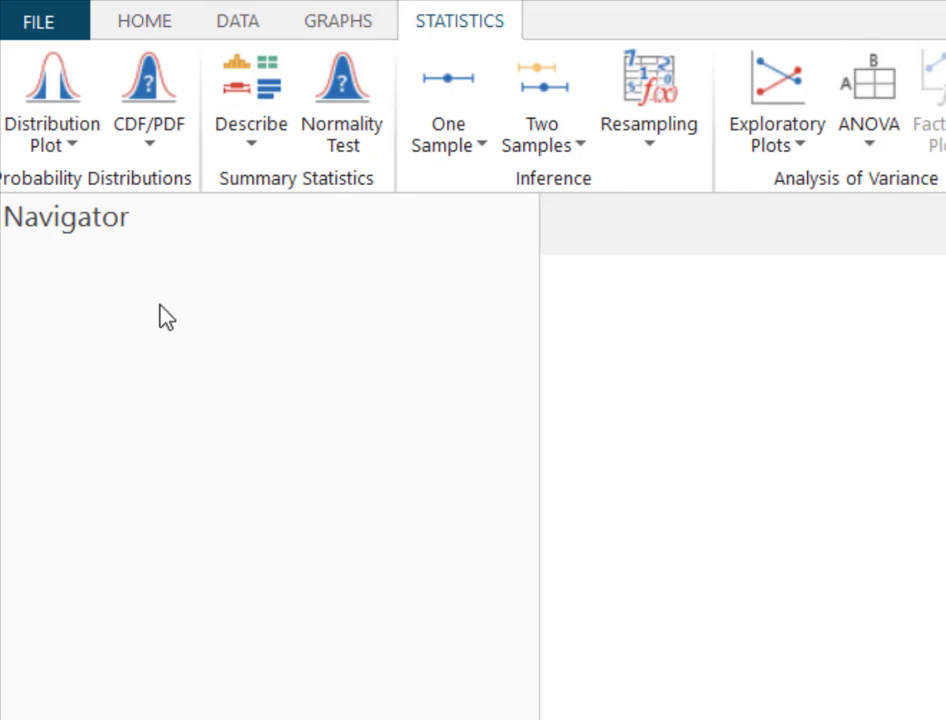
{"action": "left_click", "coordinate": [150, 152]}
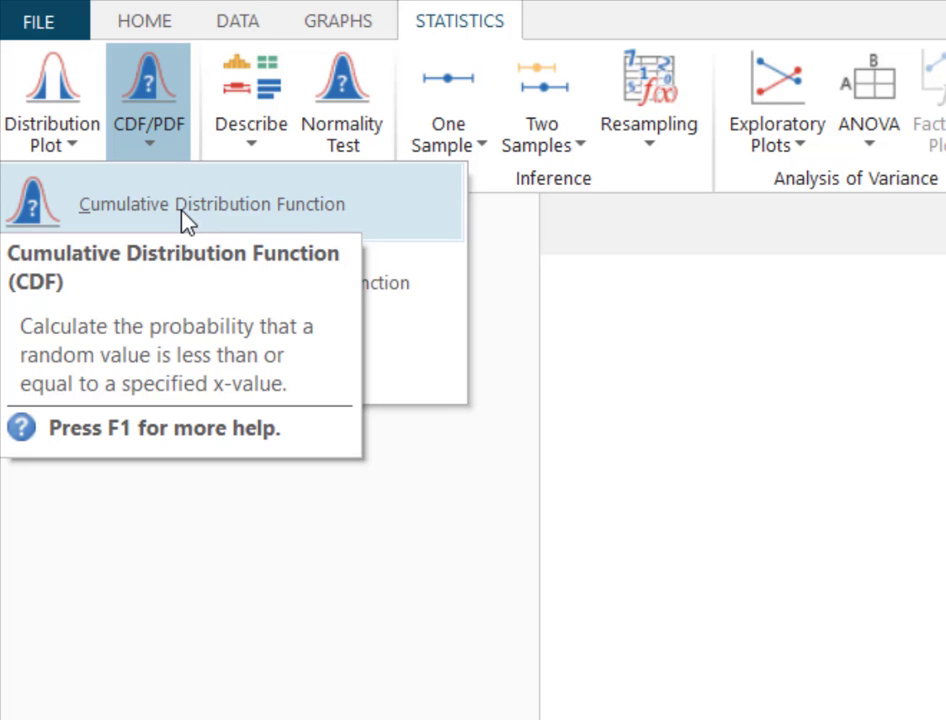
Start a Cumulative Distribution Function calculation set to Binomial, 40 trials, event probability .27
{"action": "left_click", "coordinate": [184, 220]}
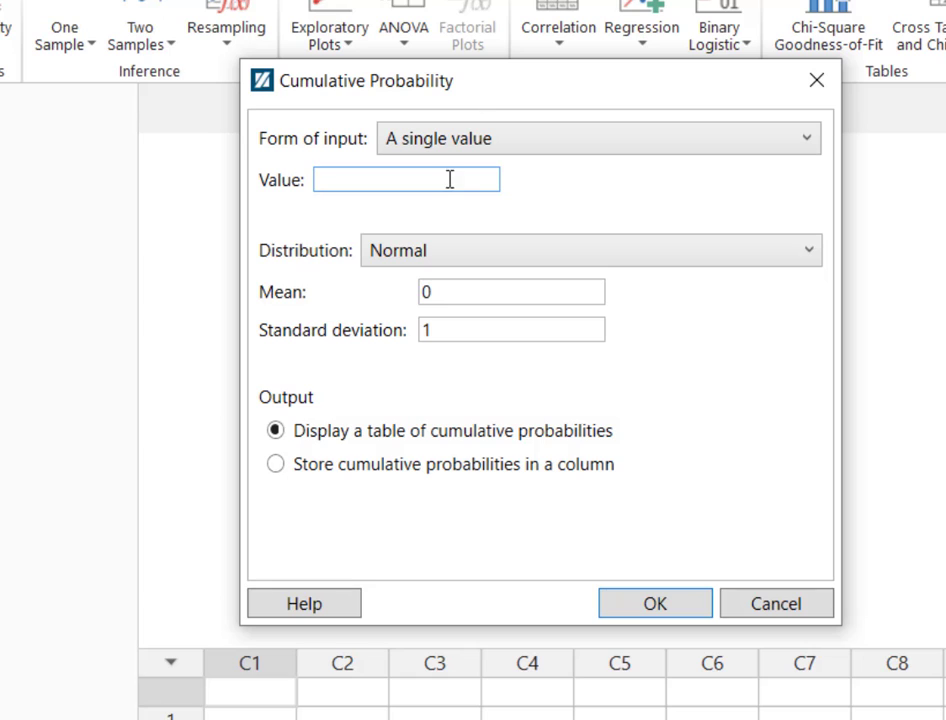
{"action": "left_click", "coordinate": [459, 258]}
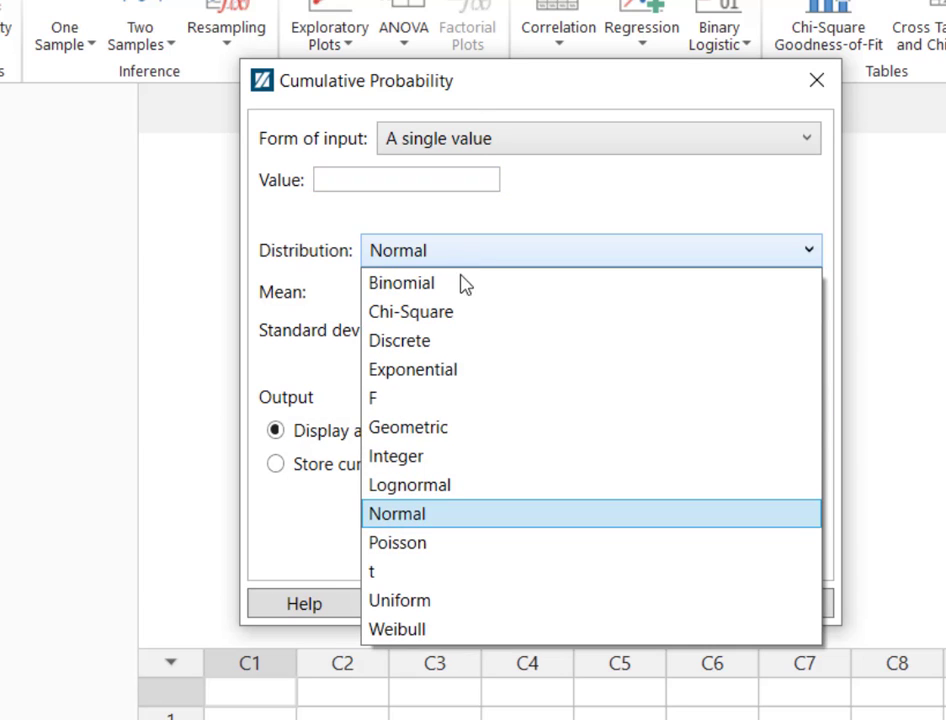
{"action": "left_click", "coordinate": [462, 286]}
{"action": "left_click", "coordinate": [464, 292]}
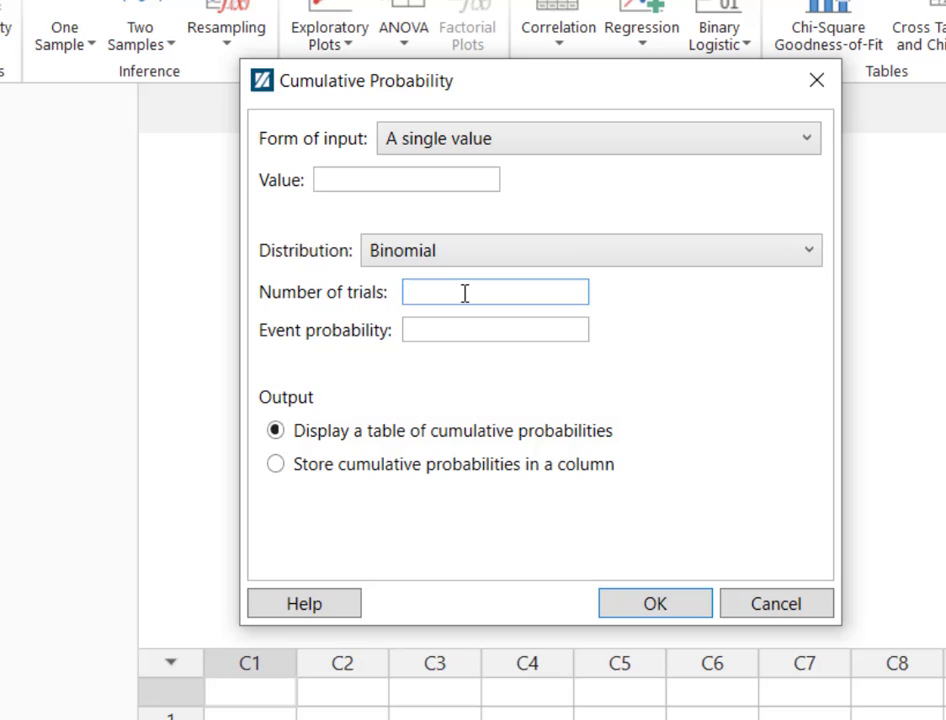
{"action": "type", "text": "40"}
{"action": "left_click", "coordinate": [465, 330]}
{"action": "type", "text": ".27"}
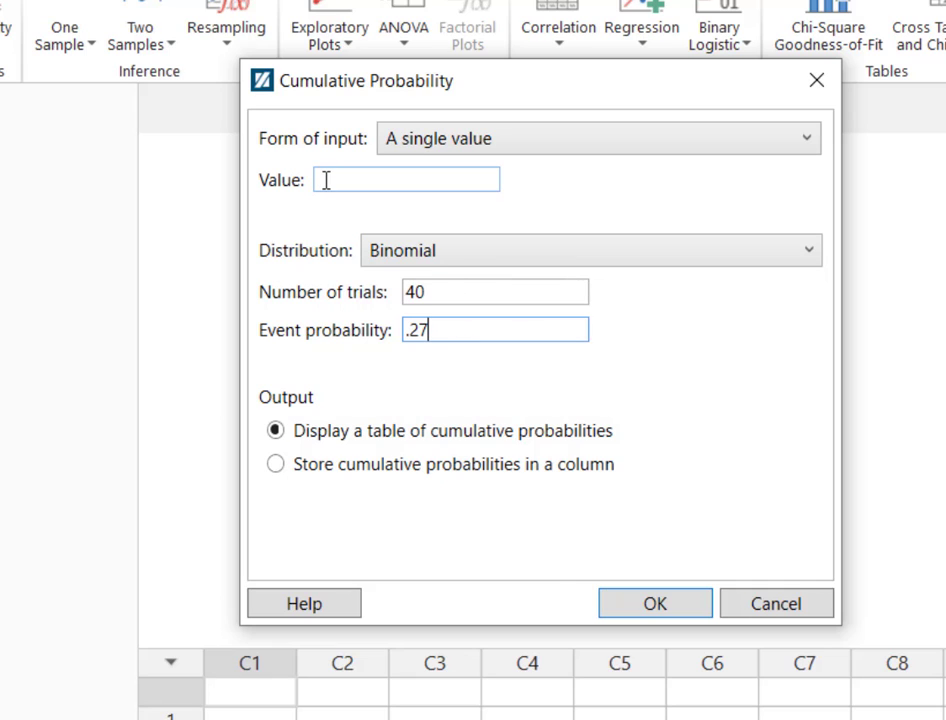
Hand-write 'P(X≤7) = 0→7' over the screen with the pen
{"action": "left_click", "coordinate": [652, 608]}
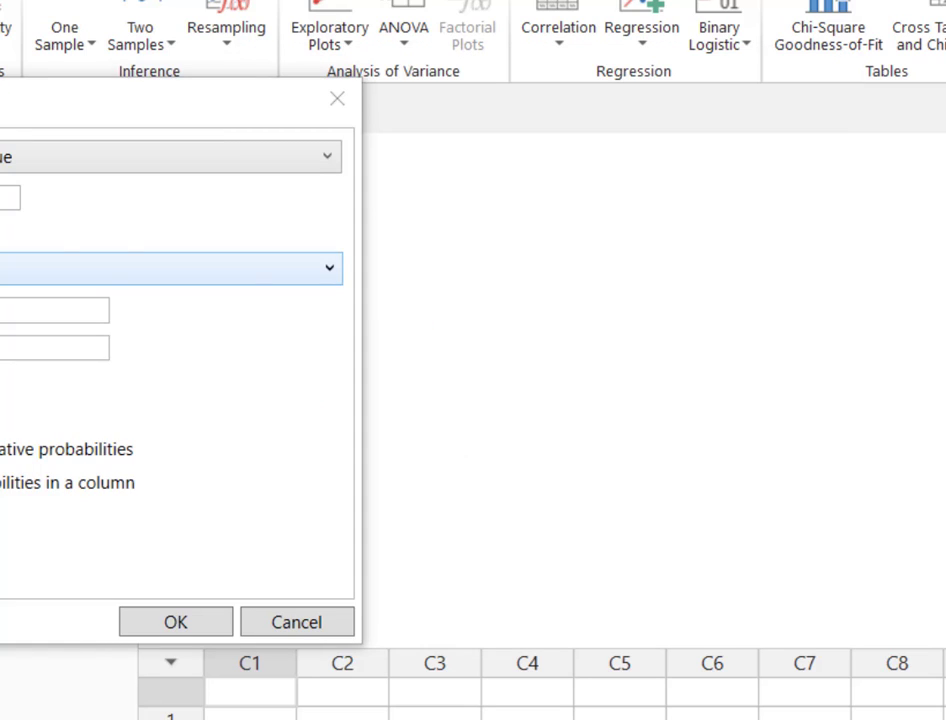
{"action": "mouse_move", "coordinate": [400, 206]}
{"action": "left_mouse_down"}
{"action": "mouse_move", "coordinate": [415, 202]}
{"action": "mouse_move", "coordinate": [408, 229]}
{"action": "left_mouse_up"}
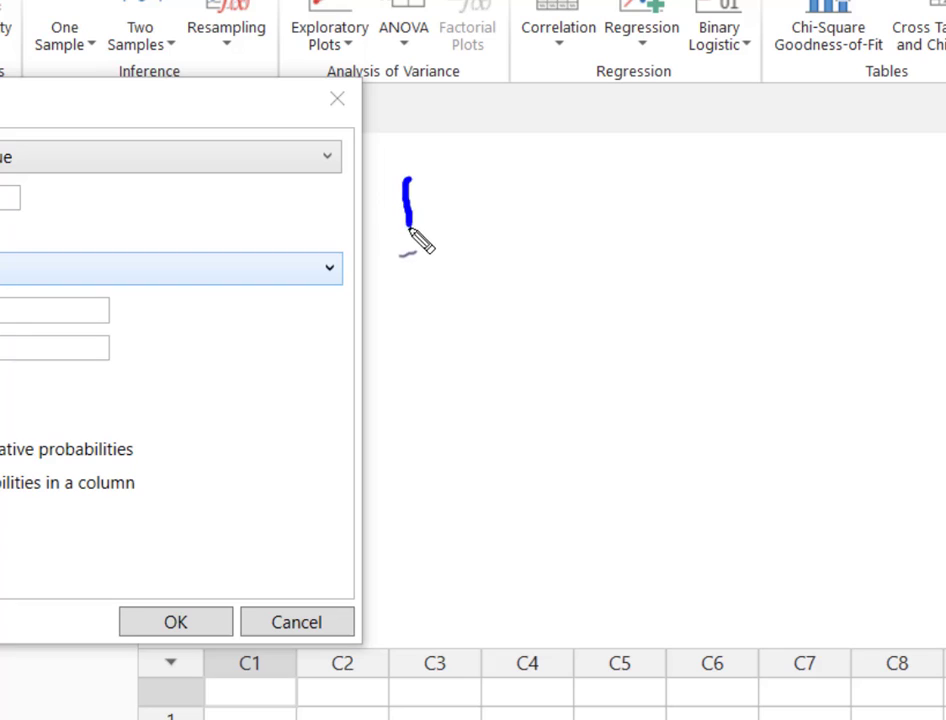
{"action": "mouse_move", "coordinate": [408, 180]}
{"action": "left_mouse_down"}
{"action": "mouse_move", "coordinate": [431, 196]}
{"action": "mouse_move", "coordinate": [408, 212]}
{"action": "left_mouse_up"}
{"action": "mouse_move", "coordinate": [465, 180]}
{"action": "left_mouse_down"}
{"action": "mouse_move", "coordinate": [455, 229]}
{"action": "mouse_move", "coordinate": [486, 222]}
{"action": "mouse_move", "coordinate": [469, 224]}
{"action": "left_mouse_up"}
{"action": "mouse_move", "coordinate": [527, 194]}
{"action": "left_mouse_down"}
{"action": "mouse_move", "coordinate": [524, 227]}
{"action": "mouse_move", "coordinate": [566, 190]}
{"action": "mouse_move", "coordinate": [560, 224]}
{"action": "left_mouse_up"}
{"action": "mouse_move", "coordinate": [568, 172]}
{"action": "left_mouse_down"}
{"action": "mouse_move", "coordinate": [577, 234]}
{"action": "mouse_move", "coordinate": [628, 202]}
{"action": "mouse_move", "coordinate": [631, 213]}
{"action": "mouse_move", "coordinate": [676, 232]}
{"action": "mouse_move", "coordinate": [663, 190]}
{"action": "mouse_move", "coordinate": [714, 211]}
{"action": "mouse_move", "coordinate": [790, 208]}
{"action": "mouse_move", "coordinate": [770, 218]}
{"action": "mouse_move", "coordinate": [819, 177]}
{"action": "mouse_move", "coordinate": [818, 218]}
{"action": "left_mouse_up"}
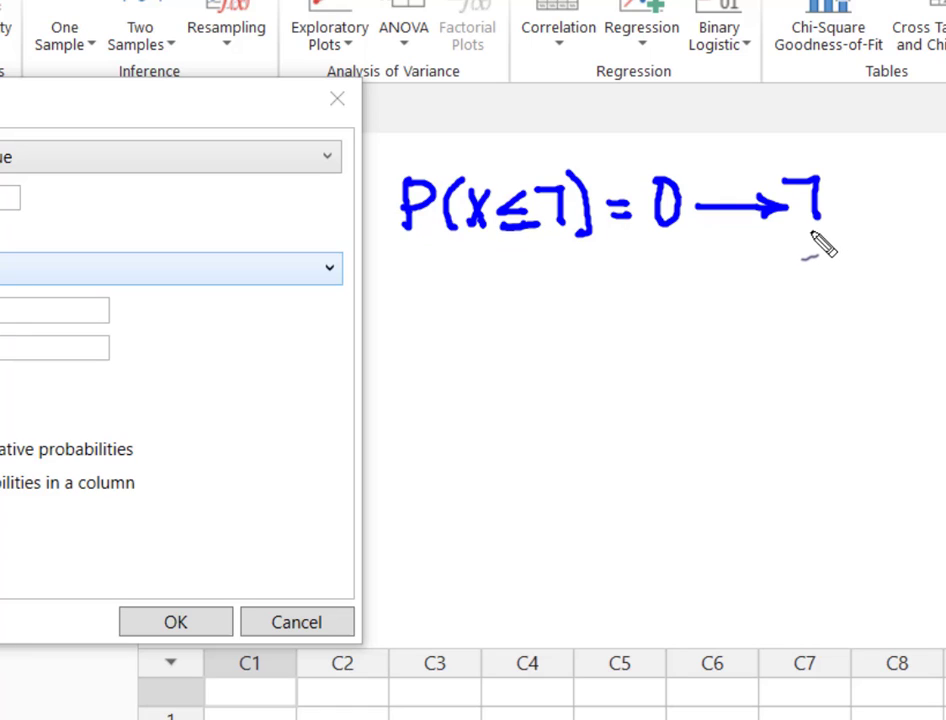
{"action": "left_click_drag", "start_coordinate": [810, 233], "coordinate": [829, 242]}
Circle the 7 and draw a left-pointing arrow back to 0 beneath the note
{"action": "mouse_move", "coordinate": [832, 180]}
{"action": "left_mouse_down"}
{"action": "mouse_move", "coordinate": [795, 158]}
{"action": "mouse_move", "coordinate": [779, 206]}
{"action": "mouse_move", "coordinate": [784, 250]}
{"action": "mouse_move", "coordinate": [827, 240]}
{"action": "mouse_move", "coordinate": [842, 205]}
{"action": "mouse_move", "coordinate": [826, 176]}
{"action": "left_mouse_up"}
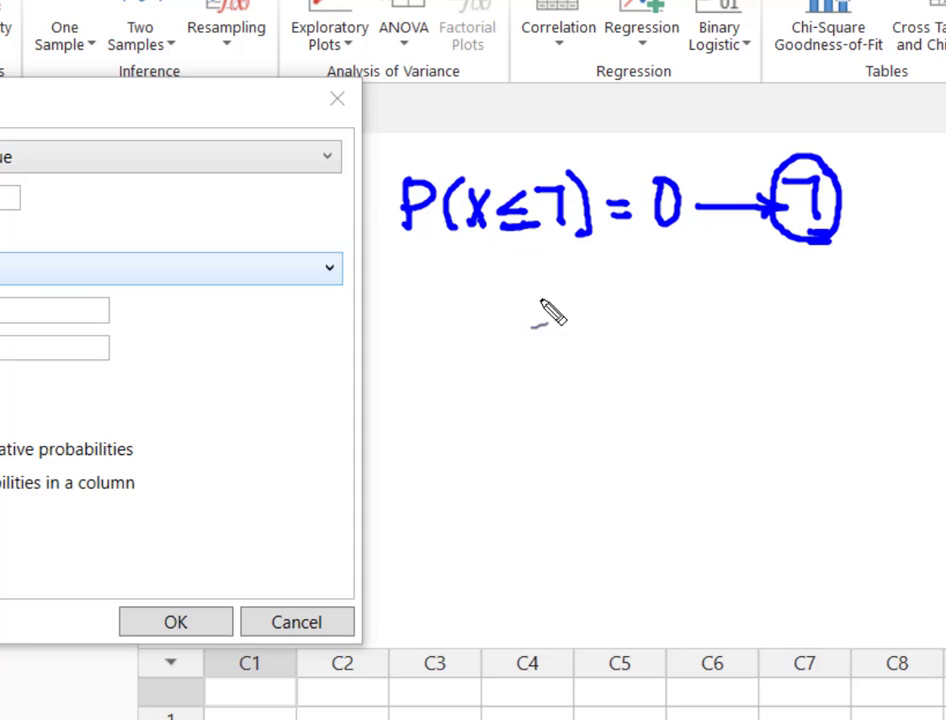
{"action": "mouse_move", "coordinate": [489, 298]}
{"action": "left_mouse_down"}
{"action": "mouse_move", "coordinate": [777, 302]}
{"action": "mouse_move", "coordinate": [834, 314]}
{"action": "mouse_move", "coordinate": [790, 316]}
{"action": "left_mouse_up"}
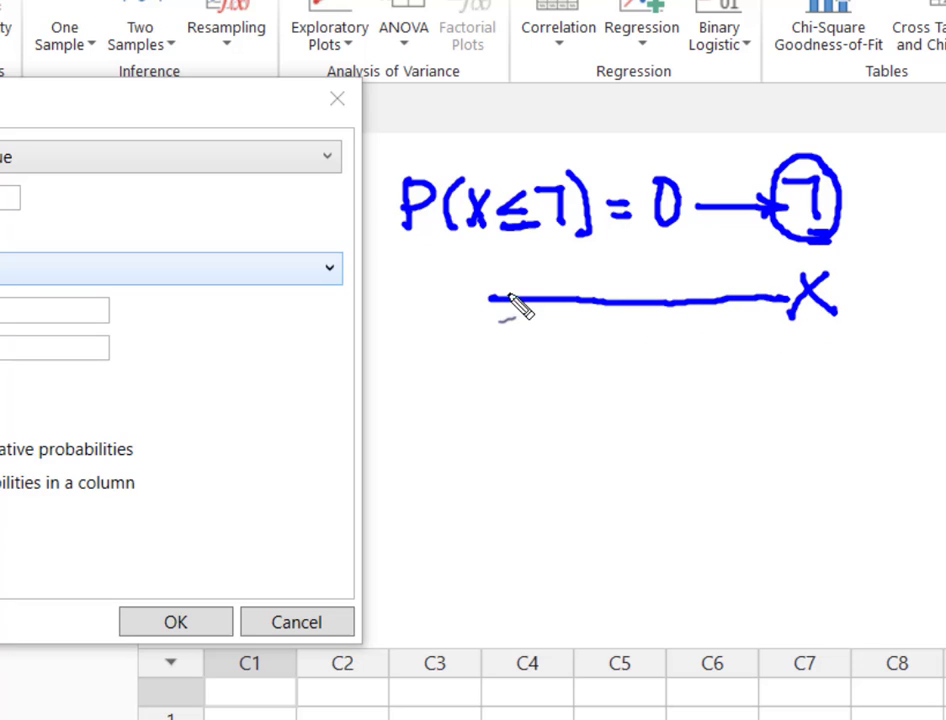
{"action": "mouse_move", "coordinate": [519, 286]}
{"action": "left_mouse_down"}
{"action": "mouse_move", "coordinate": [482, 302]}
{"action": "mouse_move", "coordinate": [521, 313]}
{"action": "left_mouse_up"}
{"action": "mouse_move", "coordinate": [448, 280]}
{"action": "left_mouse_down"}
{"action": "mouse_move", "coordinate": [433, 296]}
{"action": "mouse_move", "coordinate": [455, 318]}
{"action": "left_mouse_up"}
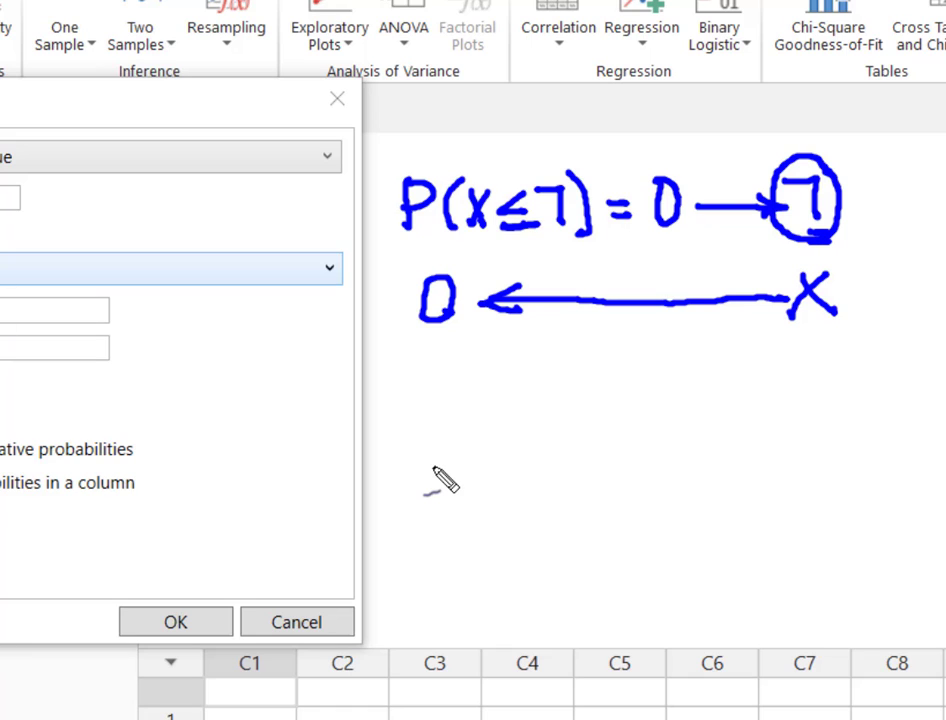
Clear the ink and compute the binomial cumulative probability at x = 7, giving 0.117232
{"action": "key", "text": "Escape"}
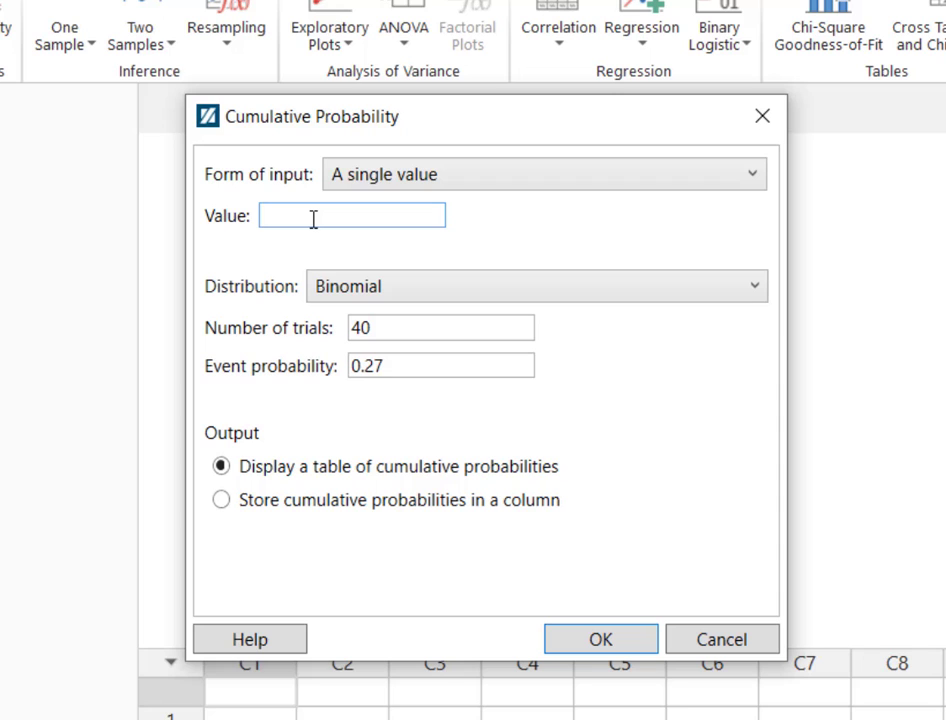
{"action": "type", "text": "7"}
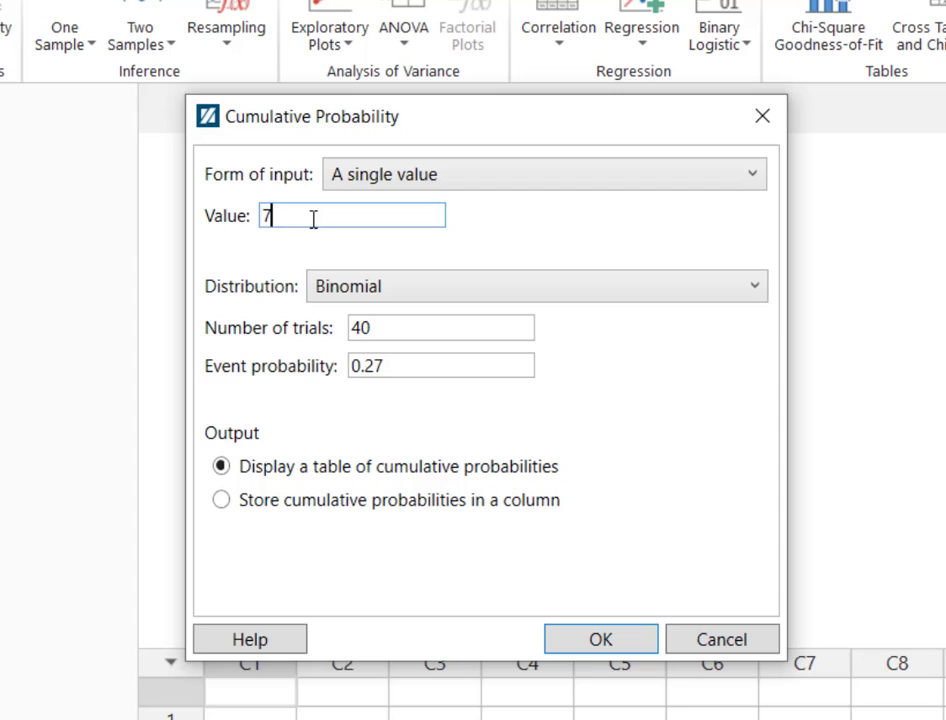
{"action": "left_click", "coordinate": [584, 641]}
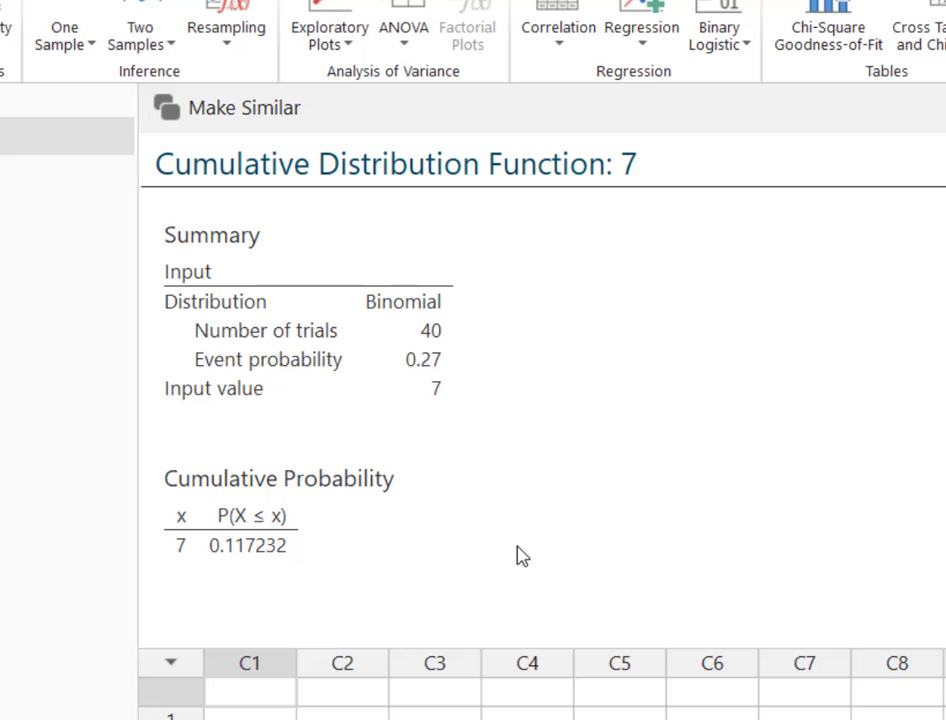
Hand-write 'P(x≥12)' on the blank page
{"action": "left_click_drag", "start_coordinate": [139, 184], "coordinate": [158, 177]}
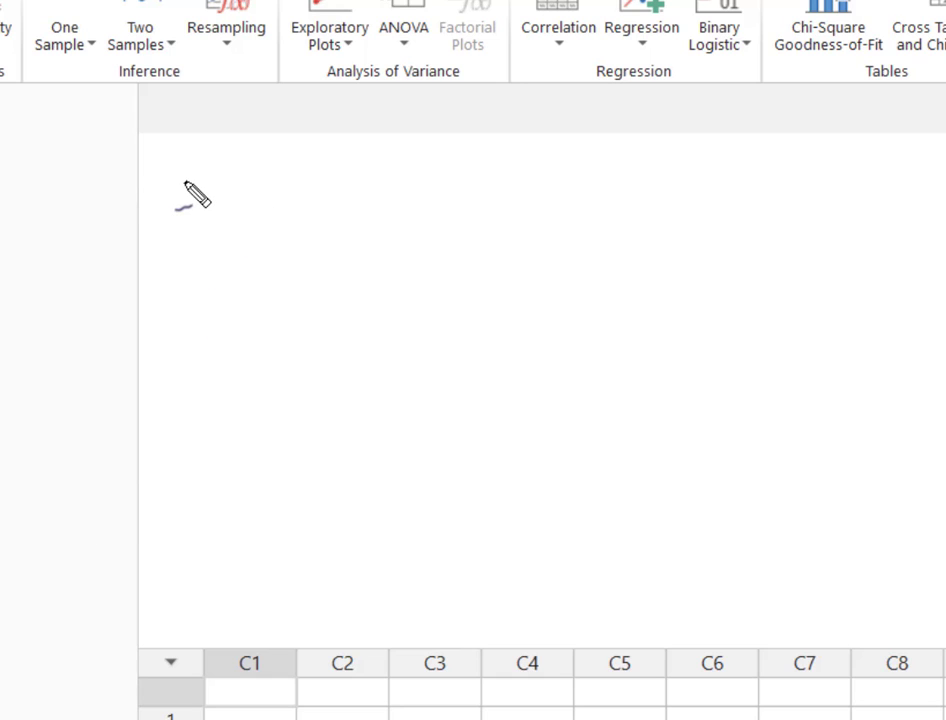
{"action": "mouse_move", "coordinate": [186, 176]}
{"action": "left_mouse_down"}
{"action": "mouse_move", "coordinate": [219, 190]}
{"action": "mouse_move", "coordinate": [195, 206]}
{"action": "left_mouse_up"}
{"action": "mouse_move", "coordinate": [244, 180]}
{"action": "left_mouse_down"}
{"action": "mouse_move", "coordinate": [250, 224]}
{"action": "mouse_move", "coordinate": [272, 207]}
{"action": "mouse_move", "coordinate": [259, 216]}
{"action": "left_mouse_up"}
{"action": "mouse_move", "coordinate": [302, 182]}
{"action": "left_mouse_down"}
{"action": "mouse_move", "coordinate": [303, 208]}
{"action": "mouse_move", "coordinate": [359, 216]}
{"action": "mouse_move", "coordinate": [391, 200]}
{"action": "mouse_move", "coordinate": [397, 214]}
{"action": "left_mouse_up"}
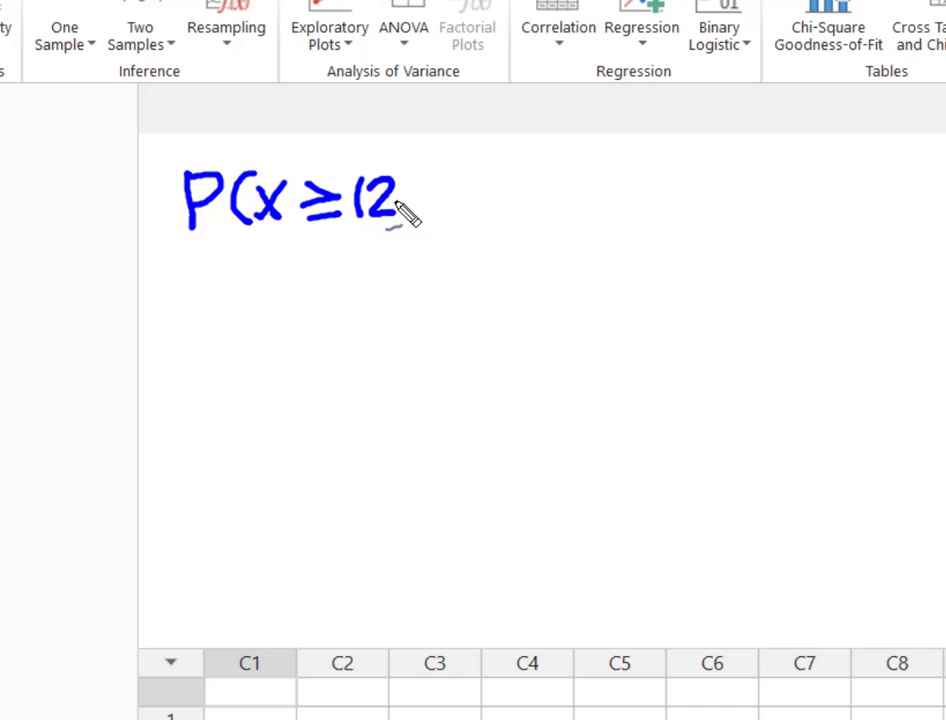
{"action": "left_click_drag", "start_coordinate": [401, 166], "coordinate": [404, 220]}
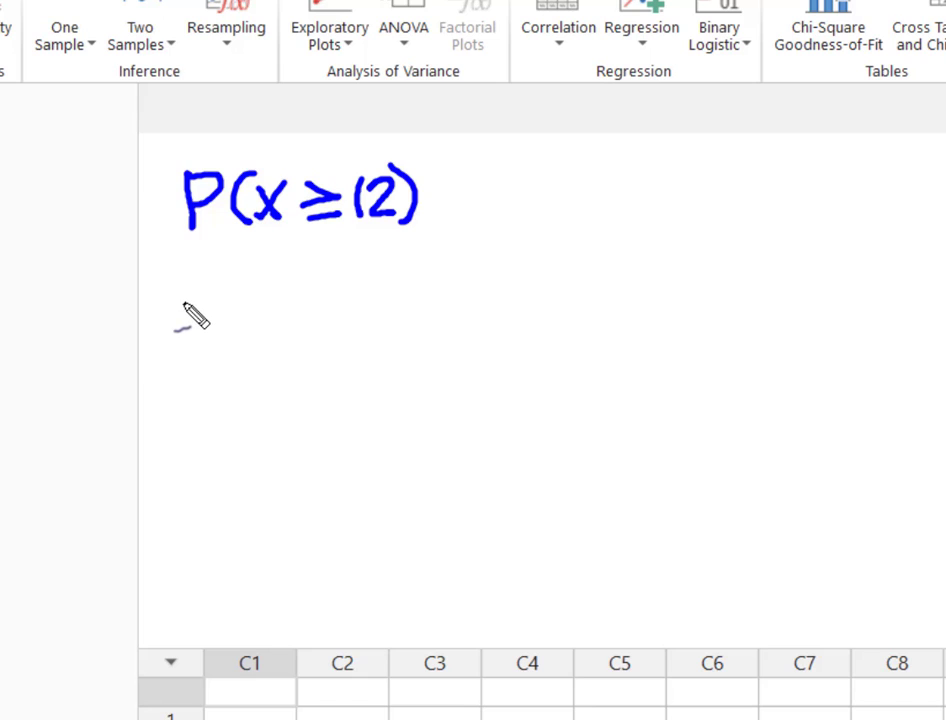
Draw a 0–40 number line, mark x=12, bracket 12 through 40, and add a left arrow below
{"action": "mouse_move", "coordinate": [185, 298]}
{"action": "left_mouse_down"}
{"action": "mouse_move", "coordinate": [190, 344]}
{"action": "mouse_move", "coordinate": [207, 322]}
{"action": "mouse_move", "coordinate": [188, 295]}
{"action": "left_mouse_up"}
{"action": "mouse_move", "coordinate": [220, 347]}
{"action": "left_mouse_down"}
{"action": "mouse_move", "coordinate": [500, 333]}
{"action": "mouse_move", "coordinate": [805, 334]}
{"action": "left_mouse_up"}
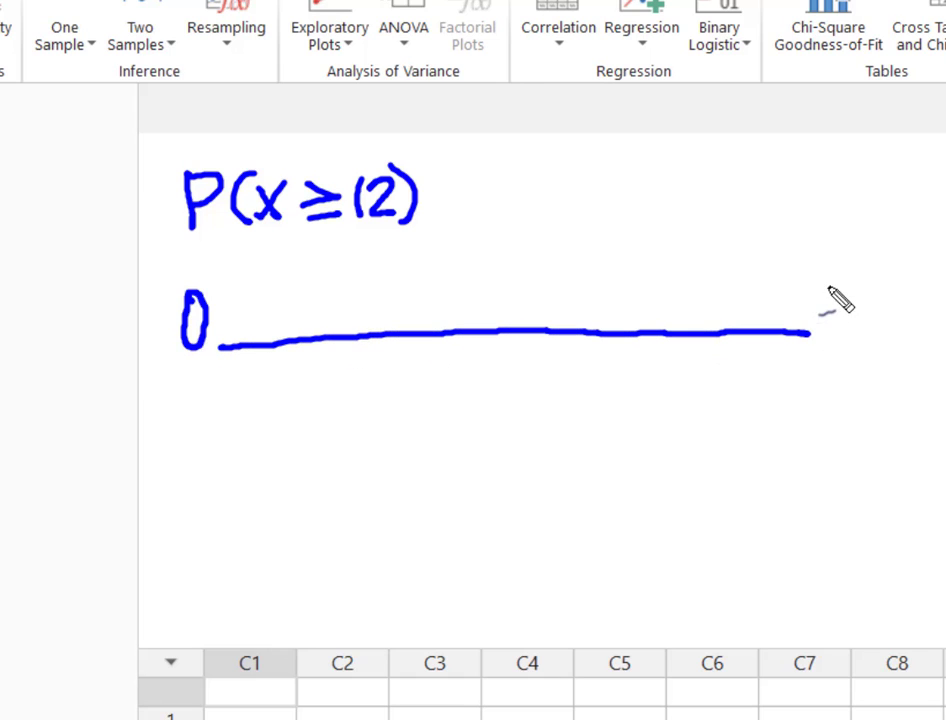
{"action": "mouse_move", "coordinate": [829, 284]}
{"action": "left_mouse_down"}
{"action": "mouse_move", "coordinate": [818, 318]}
{"action": "mouse_move", "coordinate": [847, 316]}
{"action": "mouse_move", "coordinate": [836, 328]}
{"action": "mouse_move", "coordinate": [836, 312]}
{"action": "left_mouse_up"}
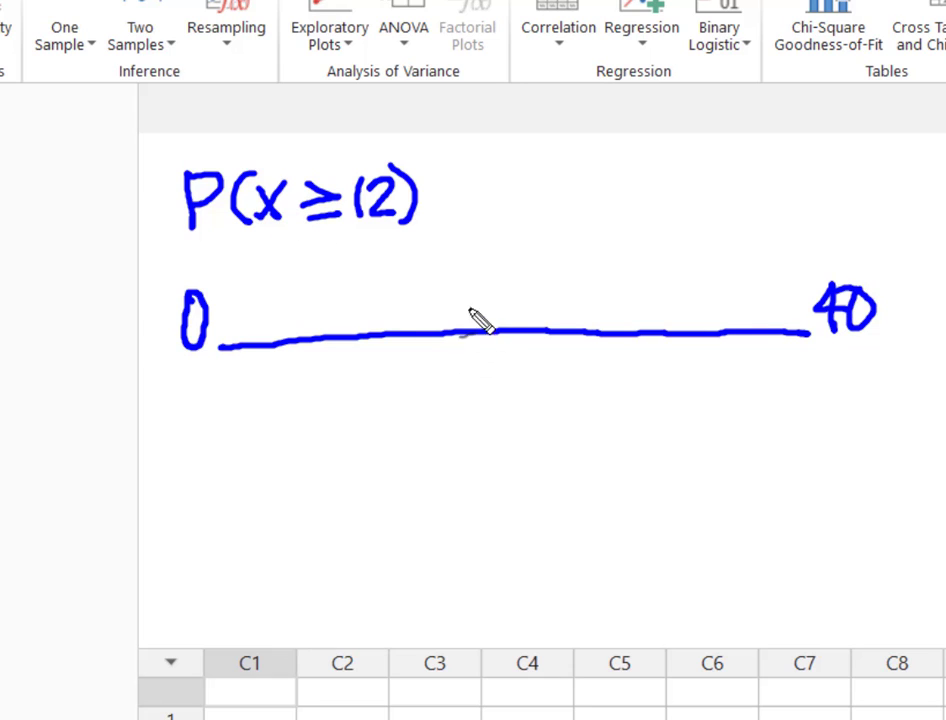
{"action": "mouse_move", "coordinate": [473, 290]}
{"action": "left_mouse_down"}
{"action": "mouse_move", "coordinate": [474, 333]}
{"action": "mouse_move", "coordinate": [487, 317]}
{"action": "mouse_move", "coordinate": [495, 385]}
{"action": "mouse_move", "coordinate": [472, 385]}
{"action": "mouse_move", "coordinate": [528, 372]}
{"action": "mouse_move", "coordinate": [582, 382]}
{"action": "left_mouse_up"}
{"action": "mouse_move", "coordinate": [508, 263]}
{"action": "left_mouse_down"}
{"action": "mouse_move", "coordinate": [452, 268]}
{"action": "mouse_move", "coordinate": [449, 392]}
{"action": "mouse_move", "coordinate": [485, 398]}
{"action": "left_mouse_up"}
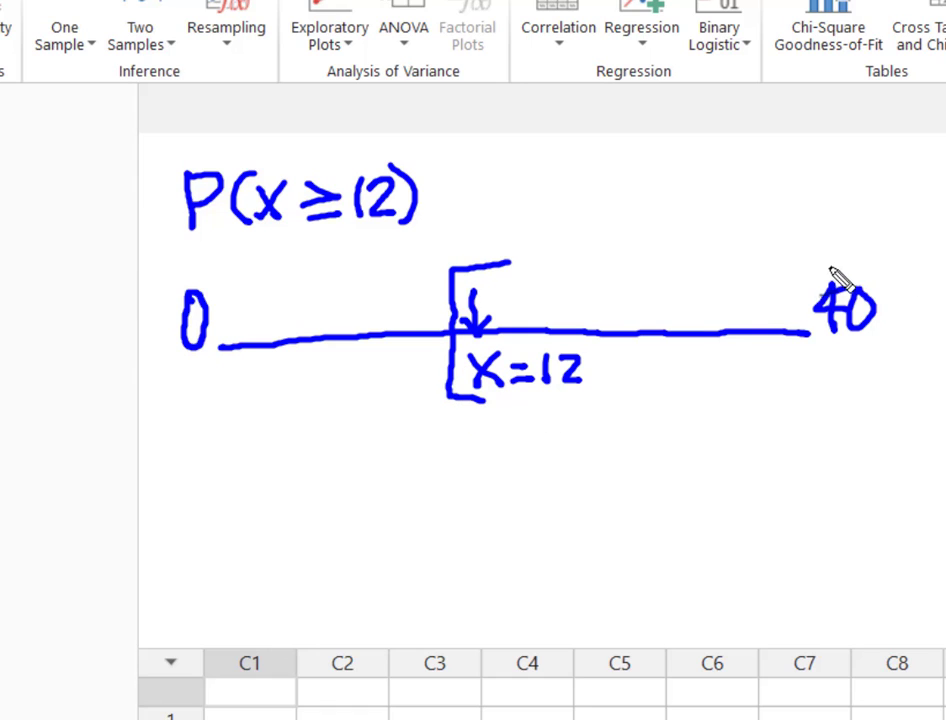
{"action": "mouse_move", "coordinate": [828, 260]}
{"action": "left_mouse_down"}
{"action": "mouse_move", "coordinate": [852, 262]}
{"action": "mouse_move", "coordinate": [882, 314]}
{"action": "mouse_move", "coordinate": [883, 374]}
{"action": "mouse_move", "coordinate": [851, 379]}
{"action": "left_mouse_up"}
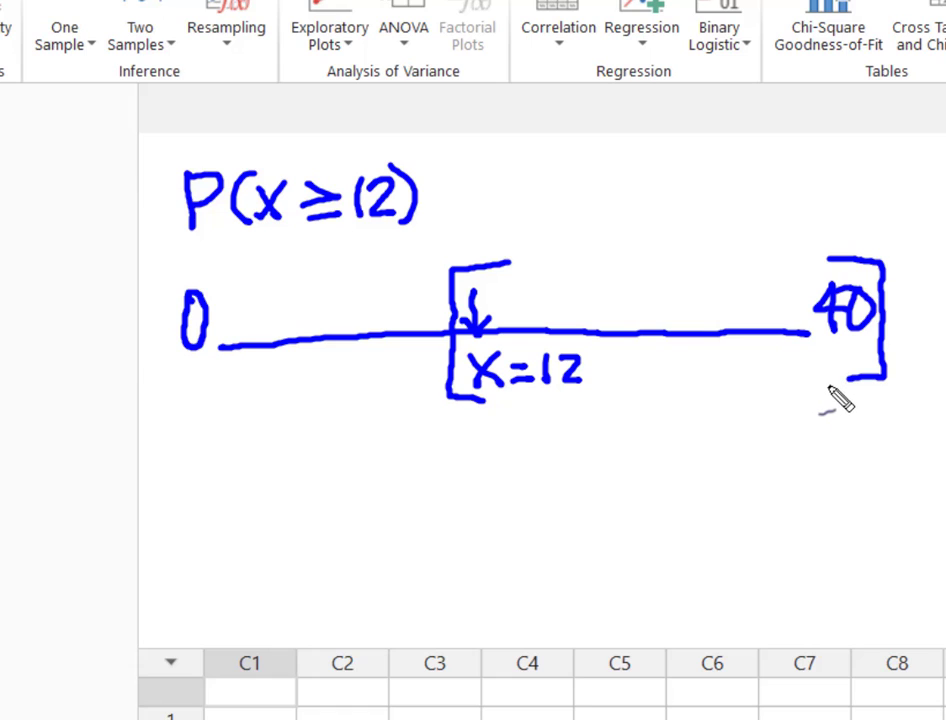
{"action": "mouse_move", "coordinate": [632, 575]}
{"action": "left_mouse_down"}
{"action": "mouse_move", "coordinate": [350, 577]}
{"action": "mouse_move", "coordinate": [335, 590]}
{"action": "left_mouse_up"}
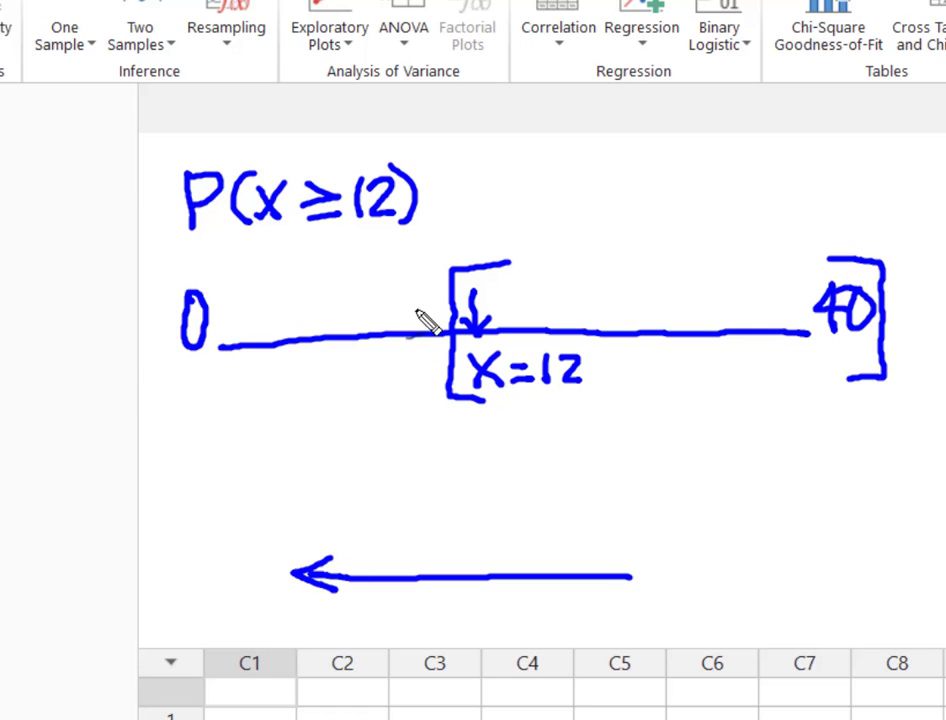
Write 11, brace 0–11 and 12–40, and sketch two ellipses joined by '+' equal to 1
{"action": "mouse_move", "coordinate": [405, 286]}
{"action": "left_mouse_down"}
{"action": "mouse_move", "coordinate": [407, 318]}
{"action": "mouse_move", "coordinate": [424, 318]}
{"action": "left_mouse_up"}
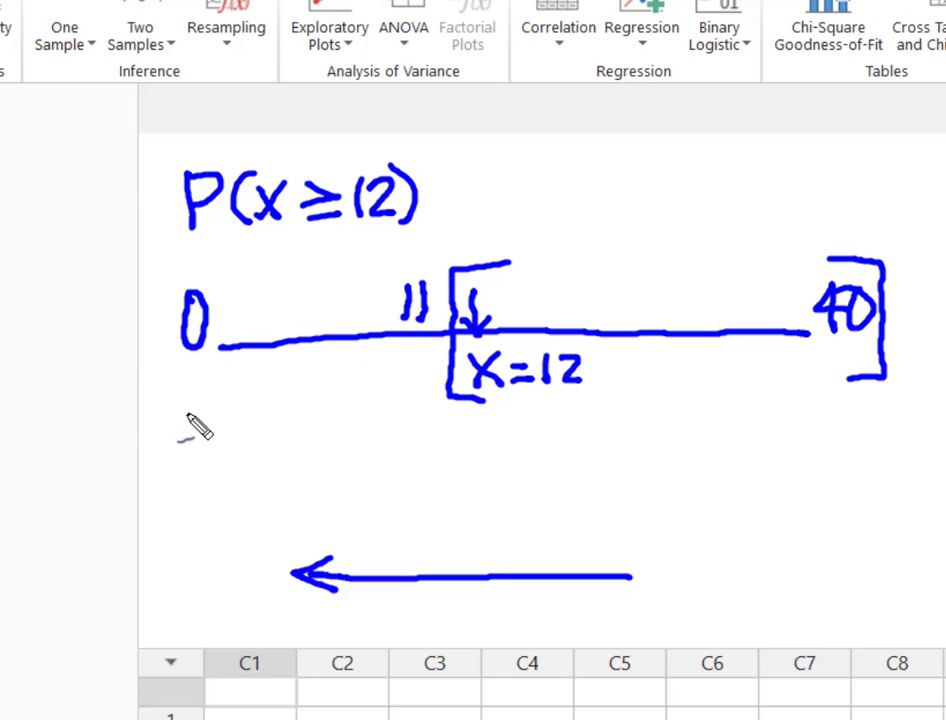
{"action": "mouse_move", "coordinate": [189, 407]}
{"action": "left_mouse_down"}
{"action": "mouse_move", "coordinate": [291, 425]}
{"action": "mouse_move", "coordinate": [870, 414]}
{"action": "left_mouse_up"}
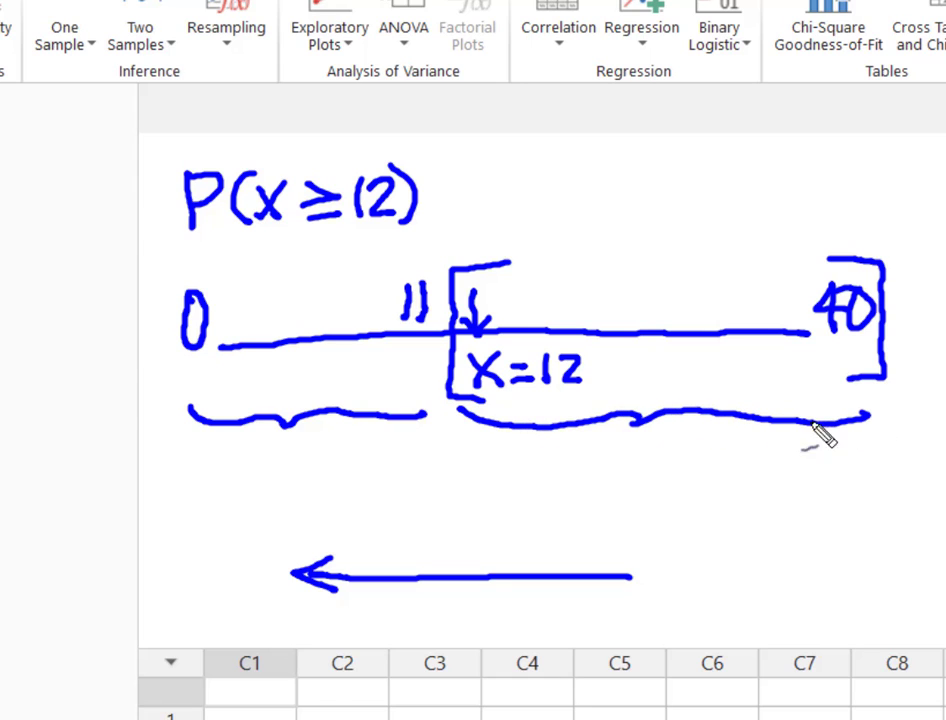
{"action": "mouse_move", "coordinate": [352, 438]}
{"action": "left_mouse_down"}
{"action": "mouse_move", "coordinate": [315, 444]}
{"action": "mouse_move", "coordinate": [334, 490]}
{"action": "mouse_move", "coordinate": [362, 438]}
{"action": "left_mouse_up"}
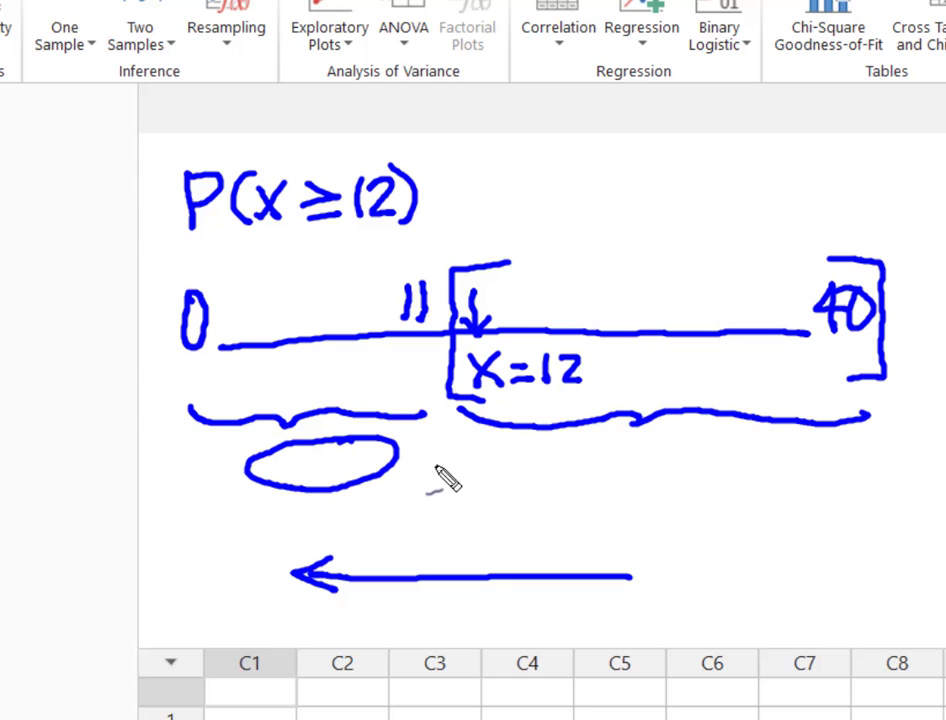
{"action": "mouse_move", "coordinate": [442, 448]}
{"action": "left_mouse_down"}
{"action": "mouse_move", "coordinate": [443, 469]}
{"action": "mouse_move", "coordinate": [475, 462]}
{"action": "left_mouse_up"}
{"action": "mouse_move", "coordinate": [632, 440]}
{"action": "left_mouse_down"}
{"action": "mouse_move", "coordinate": [604, 484]}
{"action": "mouse_move", "coordinate": [665, 442]}
{"action": "left_mouse_up"}
{"action": "mouse_move", "coordinate": [718, 459]}
{"action": "left_mouse_down"}
{"action": "mouse_move", "coordinate": [746, 457]}
{"action": "mouse_move", "coordinate": [786, 475]}
{"action": "mouse_move", "coordinate": [771, 477]}
{"action": "mouse_move", "coordinate": [815, 476]}
{"action": "left_mouse_up"}
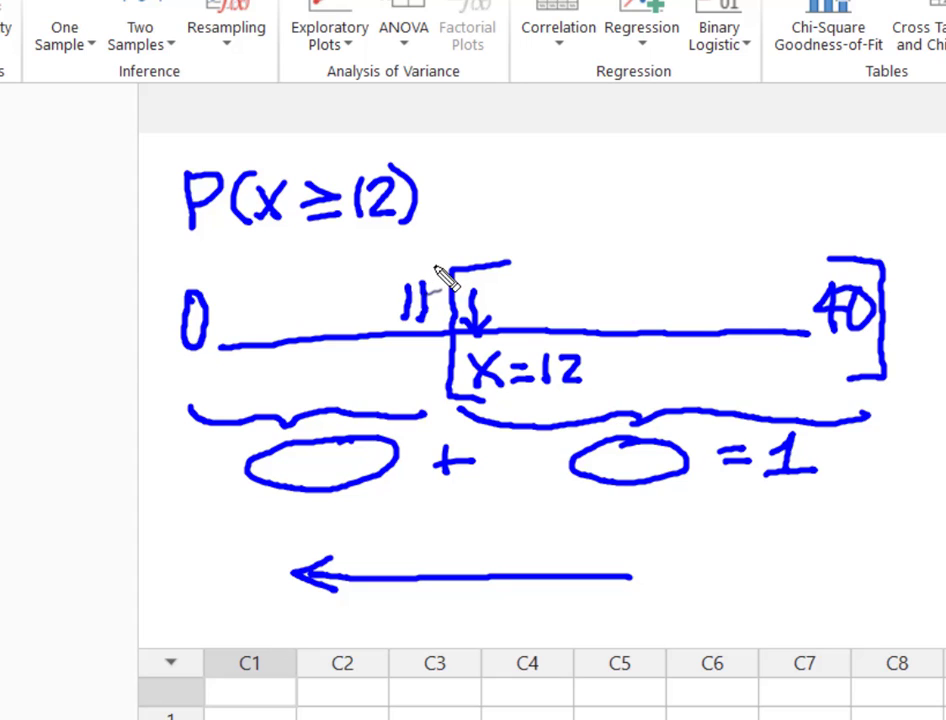
Circle 11 with an arrow to 0, tick the left ellipse, point at the right one, then clear the ink
{"action": "mouse_move", "coordinate": [424, 262]}
{"action": "left_mouse_down"}
{"action": "mouse_move", "coordinate": [392, 302]}
{"action": "mouse_move", "coordinate": [412, 342]}
{"action": "mouse_move", "coordinate": [447, 316]}
{"action": "mouse_move", "coordinate": [420, 264]}
{"action": "left_mouse_up"}
{"action": "left_click_drag", "start_coordinate": [382, 304], "coordinate": [226, 323]}
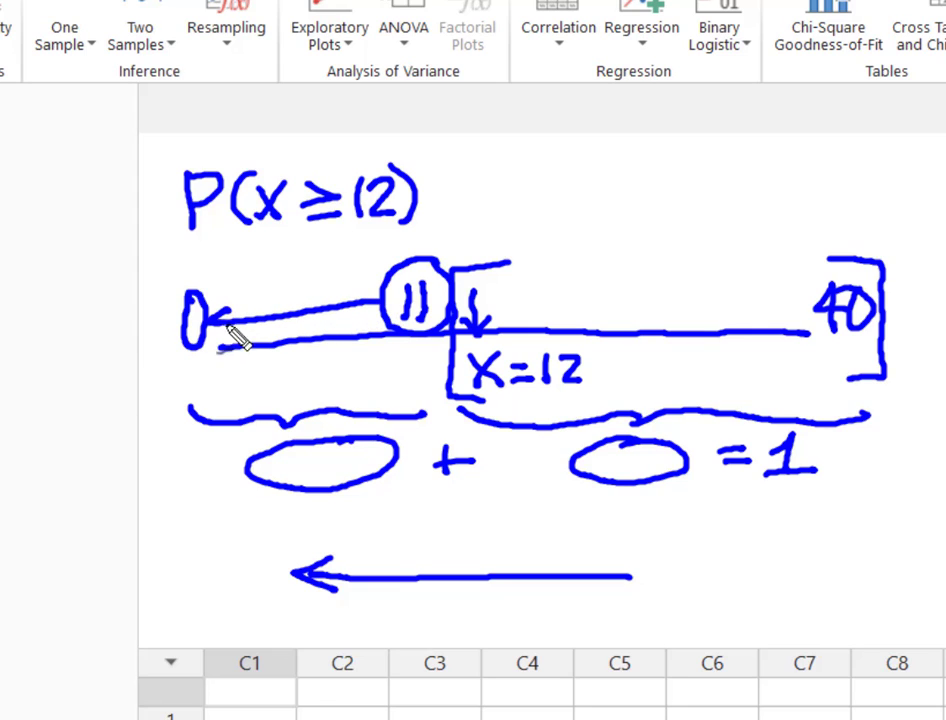
{"action": "left_click_drag", "start_coordinate": [311, 476], "coordinate": [343, 413]}
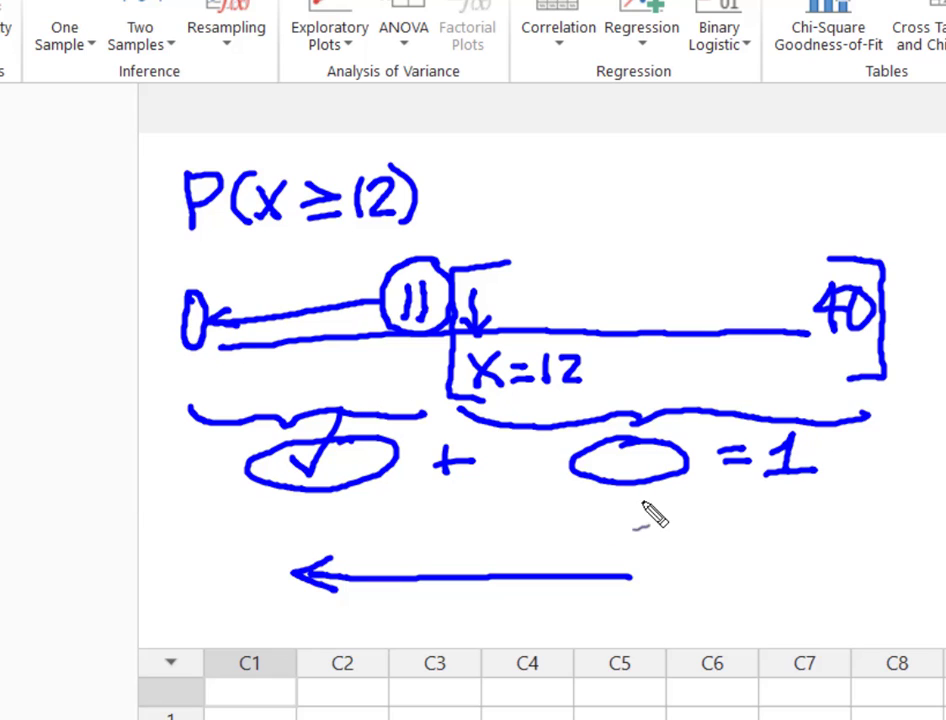
{"action": "mouse_move", "coordinate": [702, 532]}
{"action": "left_mouse_down"}
{"action": "mouse_move", "coordinate": [640, 492]}
{"action": "mouse_move", "coordinate": [662, 497]}
{"action": "left_mouse_up"}
{"action": "key", "text": "Escape"}
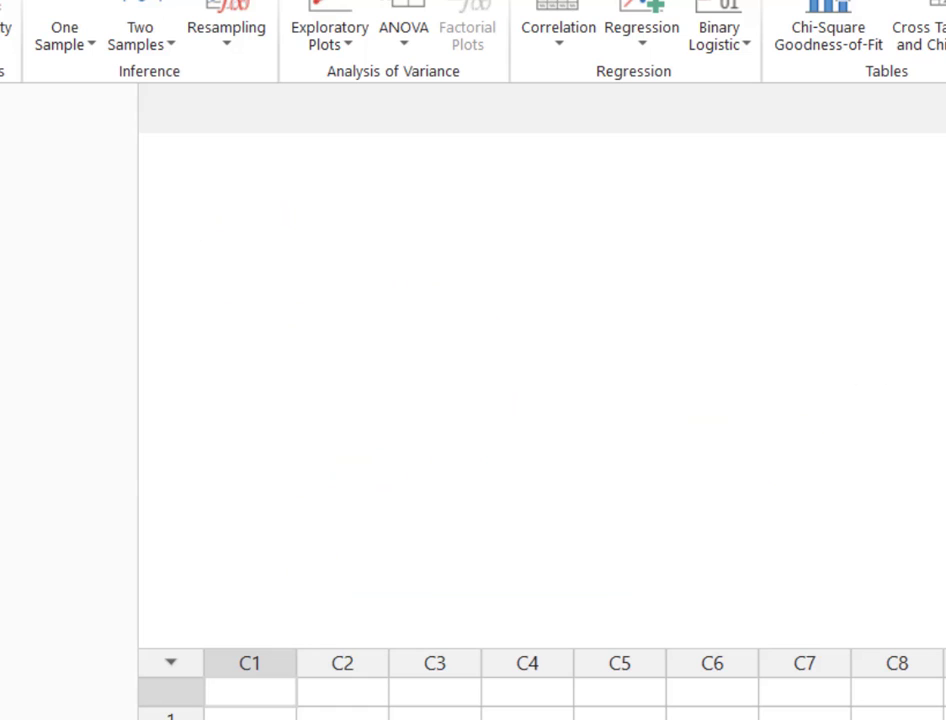
Compute the Binomial CDF at 11 with 40 trials and probability .27, giving 0.608197
{"action": "left_click", "coordinate": [0, 5]}
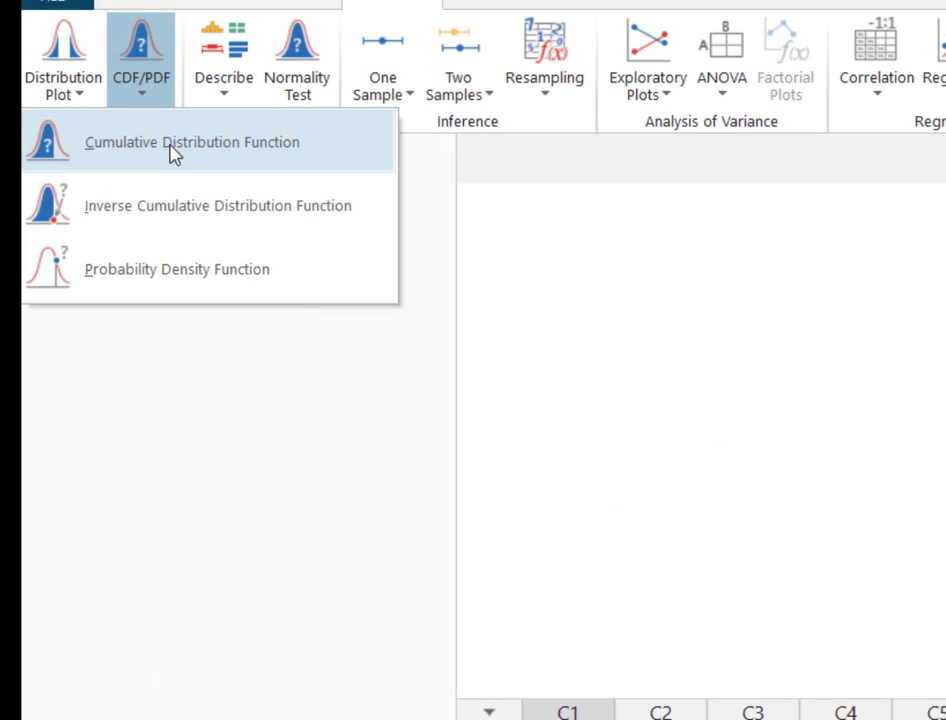
{"action": "left_click", "coordinate": [174, 146]}
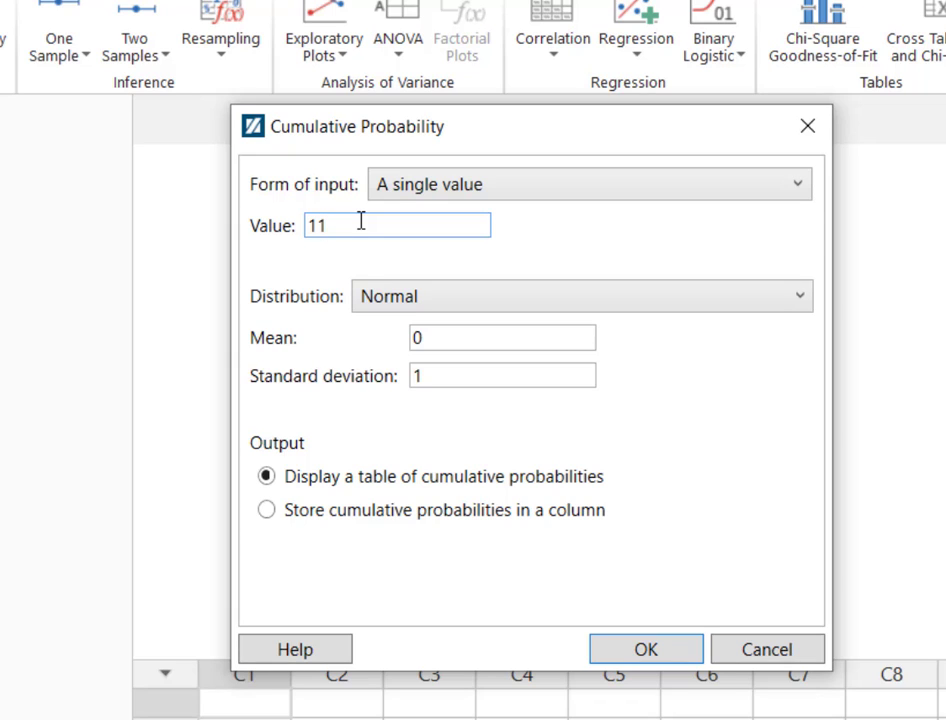
{"action": "left_click", "coordinate": [435, 303]}
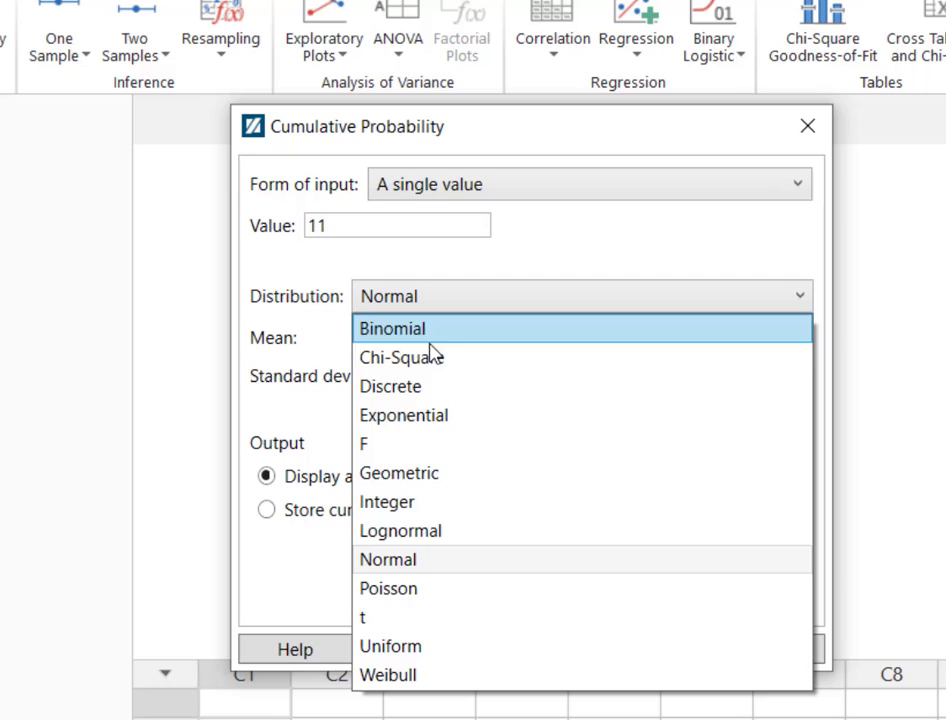
{"action": "left_click", "coordinate": [433, 338]}
{"action": "left_click", "coordinate": [438, 341]}
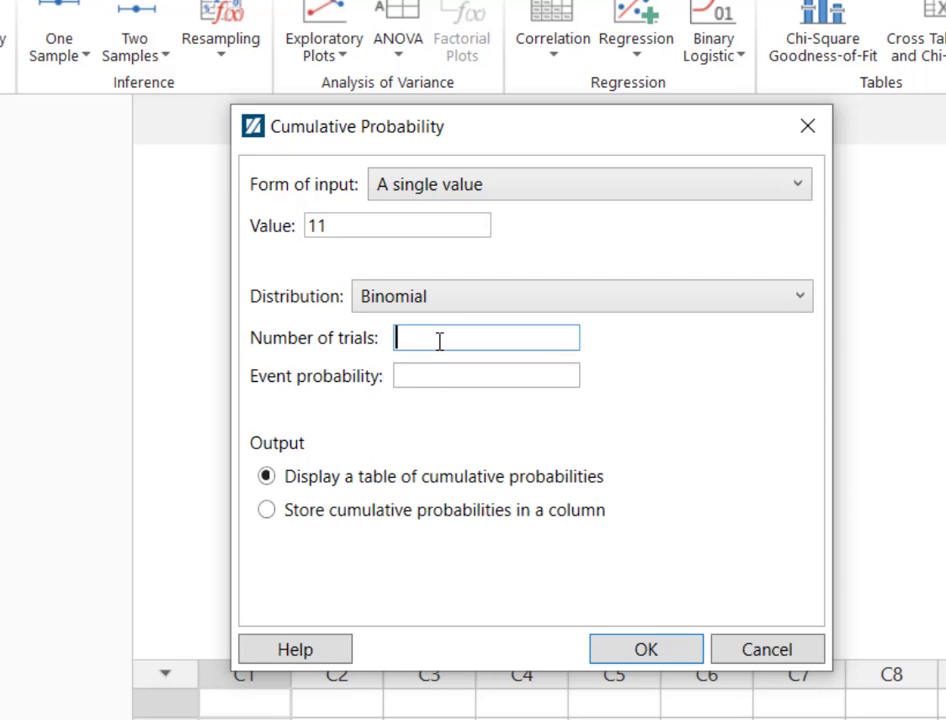
{"action": "type", "text": "40"}
{"action": "key", "text": "Tab"}
{"action": "type", "text": ".2"}
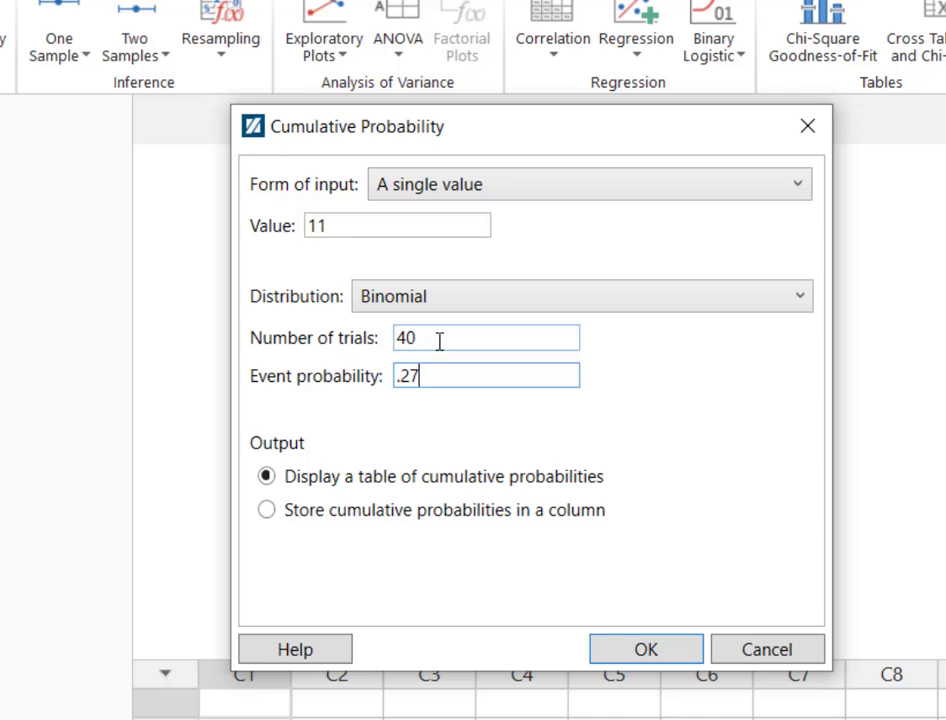
{"action": "left_click", "coordinate": [618, 655]}
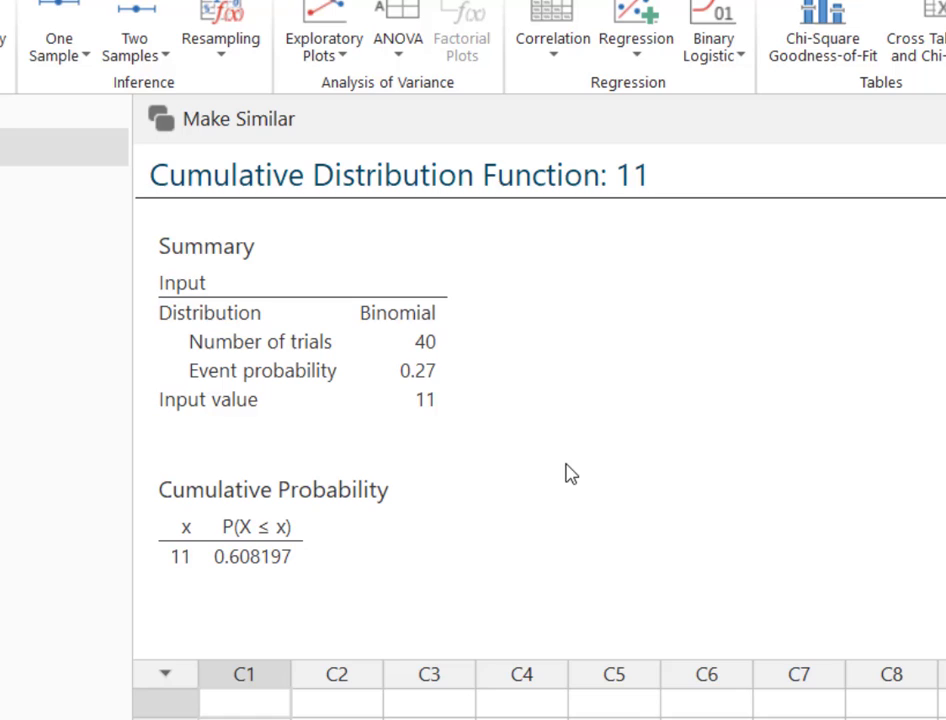
Write '0 ← 11' under the results table and 'P(X≥12)' beside the output
{"action": "mouse_move", "coordinate": [258, 621]}
{"action": "left_mouse_down"}
{"action": "mouse_move", "coordinate": [272, 604]}
{"action": "mouse_move", "coordinate": [270, 626]}
{"action": "mouse_move", "coordinate": [268, 614]}
{"action": "left_mouse_up"}
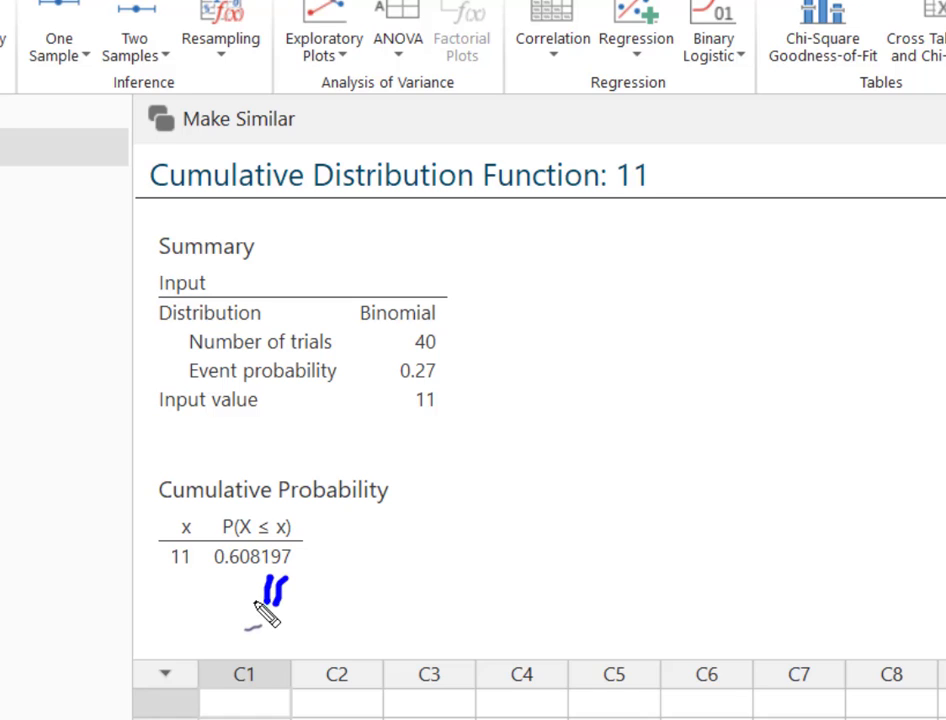
{"action": "mouse_move", "coordinate": [195, 592]}
{"action": "left_mouse_down"}
{"action": "mouse_move", "coordinate": [246, 593]}
{"action": "mouse_move", "coordinate": [158, 601]}
{"action": "mouse_move", "coordinate": [170, 584]}
{"action": "left_mouse_up"}
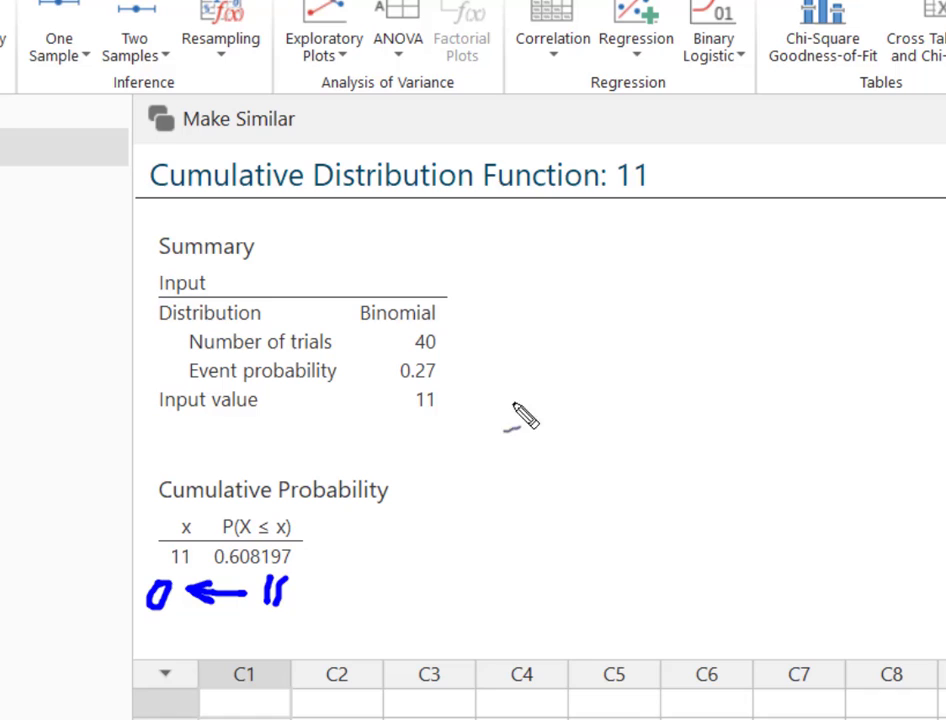
{"action": "mouse_move", "coordinate": [511, 252]}
{"action": "left_mouse_down"}
{"action": "mouse_move", "coordinate": [510, 292]}
{"action": "mouse_move", "coordinate": [527, 253]}
{"action": "mouse_move", "coordinate": [513, 275]}
{"action": "mouse_move", "coordinate": [584, 292]}
{"action": "left_mouse_up"}
{"action": "mouse_move", "coordinate": [585, 265]}
{"action": "left_mouse_down"}
{"action": "mouse_move", "coordinate": [563, 293]}
{"action": "mouse_move", "coordinate": [690, 297]}
{"action": "left_mouse_up"}
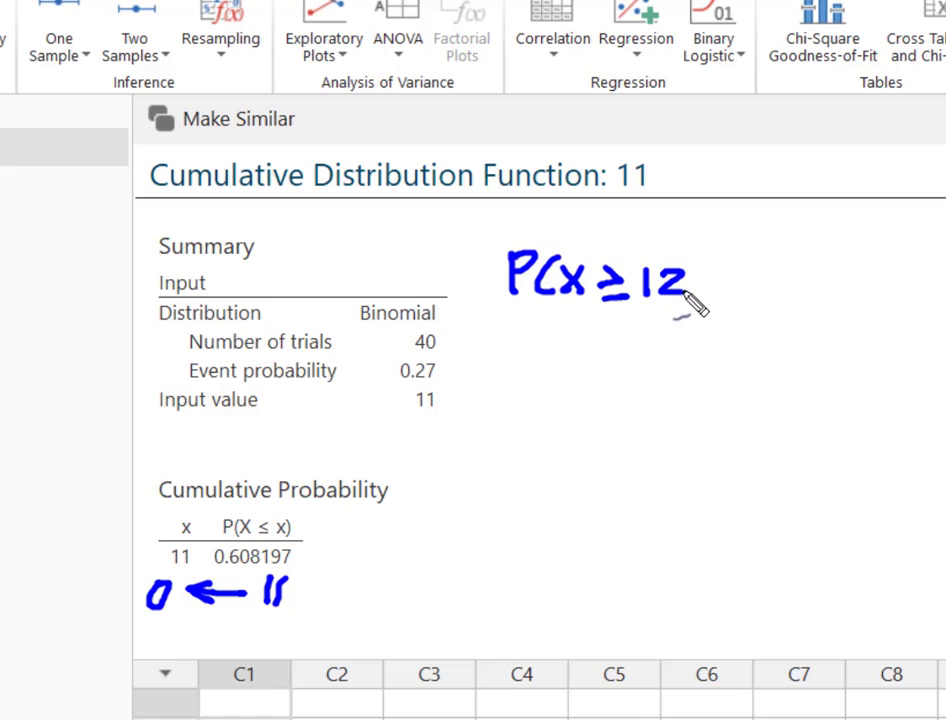
{"action": "mouse_move", "coordinate": [693, 252]}
{"action": "left_mouse_down"}
{"action": "mouse_move", "coordinate": [704, 300]}
{"action": "mouse_move", "coordinate": [694, 311]}
{"action": "left_mouse_up"}
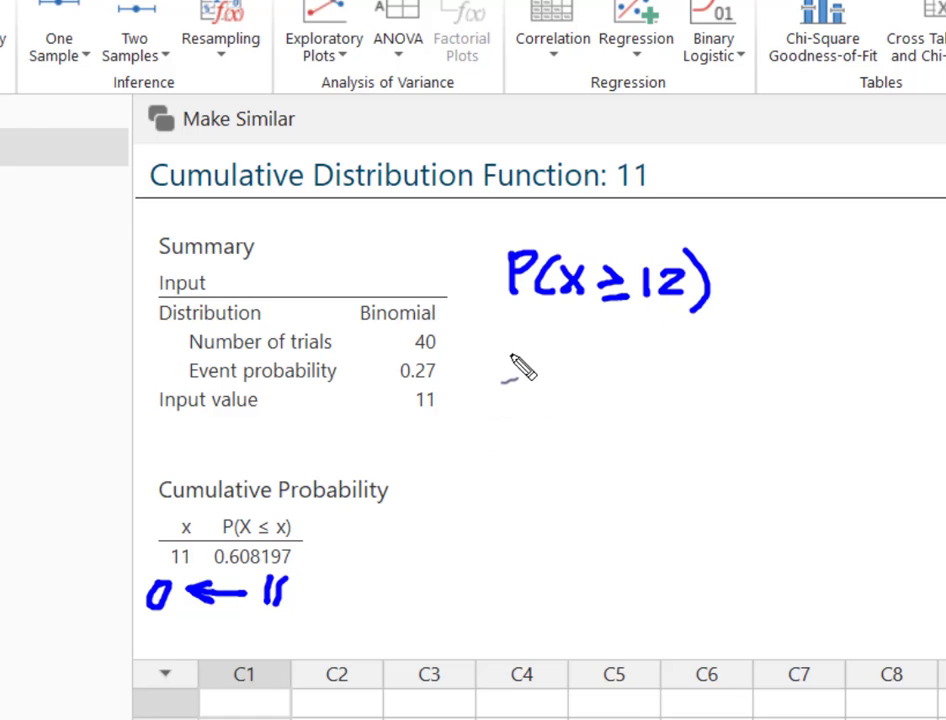
Write '1 − .608197 = 0.391803 = 39.18%' beneath P(X≥12)
{"action": "mouse_move", "coordinate": [506, 350]}
{"action": "left_mouse_down"}
{"action": "mouse_move", "coordinate": [497, 392]}
{"action": "mouse_move", "coordinate": [549, 377]}
{"action": "mouse_move", "coordinate": [600, 396]}
{"action": "mouse_move", "coordinate": [585, 382]}
{"action": "mouse_move", "coordinate": [616, 368]}
{"action": "left_mouse_up"}
{"action": "left_click", "coordinate": [562, 389]}
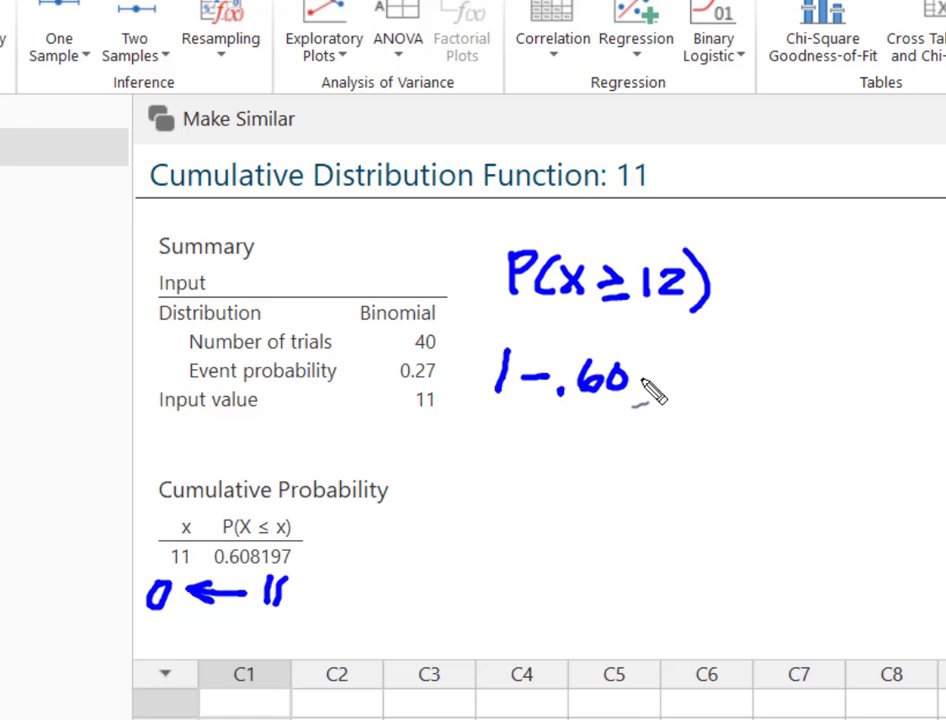
{"action": "mouse_move", "coordinate": [675, 365]}
{"action": "left_mouse_down"}
{"action": "mouse_move", "coordinate": [680, 391]}
{"action": "mouse_move", "coordinate": [722, 376]}
{"action": "mouse_move", "coordinate": [715, 392]}
{"action": "mouse_move", "coordinate": [752, 370]}
{"action": "mouse_move", "coordinate": [742, 393]}
{"action": "mouse_move", "coordinate": [798, 381]}
{"action": "mouse_move", "coordinate": [799, 393]}
{"action": "left_mouse_up"}
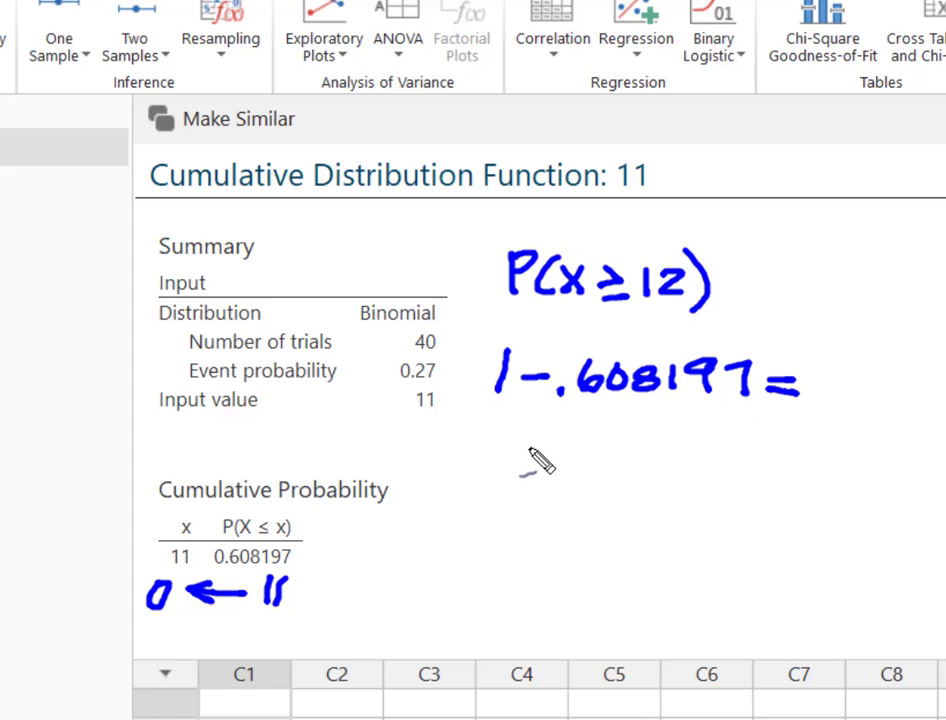
{"action": "mouse_move", "coordinate": [531, 451]}
{"action": "left_mouse_down"}
{"action": "mouse_move", "coordinate": [572, 475]}
{"action": "mouse_move", "coordinate": [614, 452]}
{"action": "mouse_move", "coordinate": [612, 476]}
{"action": "mouse_move", "coordinate": [729, 469]}
{"action": "mouse_move", "coordinate": [752, 480]}
{"action": "mouse_move", "coordinate": [797, 463]}
{"action": "mouse_move", "coordinate": [797, 474]}
{"action": "left_mouse_up"}
{"action": "left_click", "coordinate": [551, 478]}
{"action": "mouse_move", "coordinate": [570, 540]}
{"action": "left_mouse_down"}
{"action": "mouse_move", "coordinate": [592, 553]}
{"action": "mouse_move", "coordinate": [568, 572]}
{"action": "left_mouse_up"}
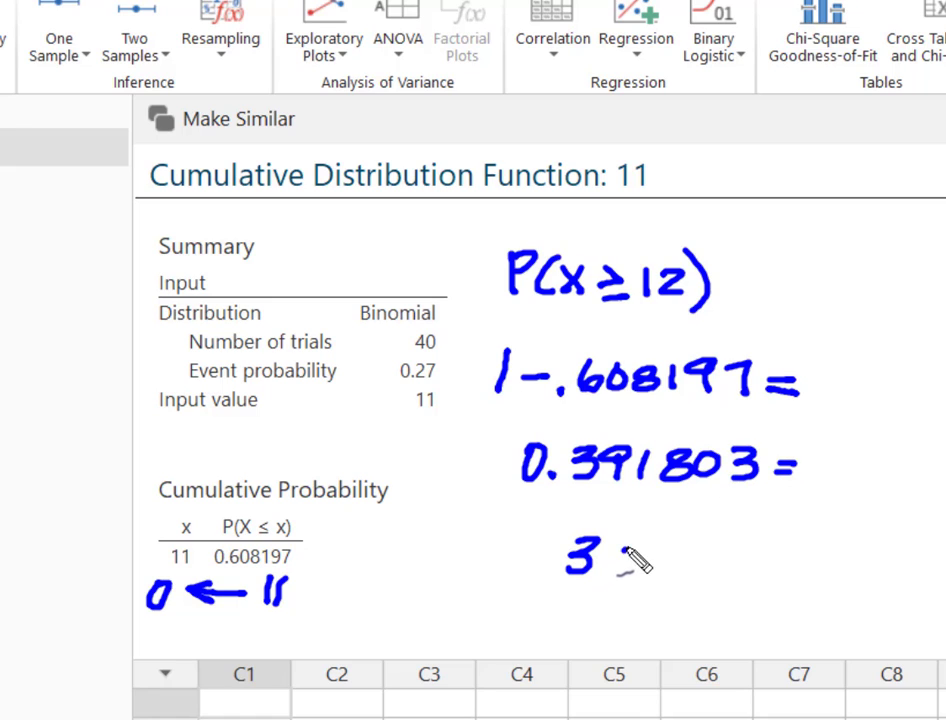
{"action": "mouse_move", "coordinate": [628, 542]}
{"action": "left_mouse_down"}
{"action": "mouse_move", "coordinate": [626, 575]}
{"action": "mouse_move", "coordinate": [684, 565]}
{"action": "mouse_move", "coordinate": [700, 572]}
{"action": "mouse_move", "coordinate": [714, 560]}
{"action": "mouse_move", "coordinate": [722, 586]}
{"action": "left_mouse_up"}
{"action": "left_click_drag", "start_coordinate": [752, 572], "coordinate": [750, 574]}
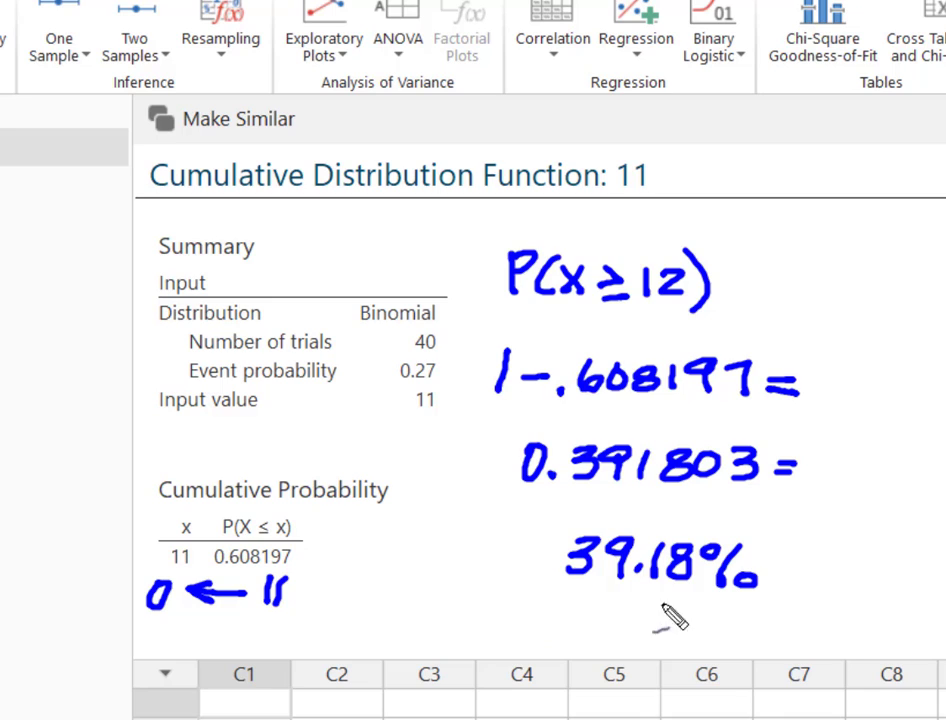
Box 39.18%, arrow the title's 11 to P(X≥12), circle the table, and underline the 1
{"action": "mouse_move", "coordinate": [748, 516]}
{"action": "left_mouse_down"}
{"action": "mouse_move", "coordinate": [606, 514]}
{"action": "mouse_move", "coordinate": [553, 542]}
{"action": "mouse_move", "coordinate": [544, 602]}
{"action": "mouse_move", "coordinate": [772, 611]}
{"action": "mouse_move", "coordinate": [787, 520]}
{"action": "mouse_move", "coordinate": [750, 517]}
{"action": "left_mouse_up"}
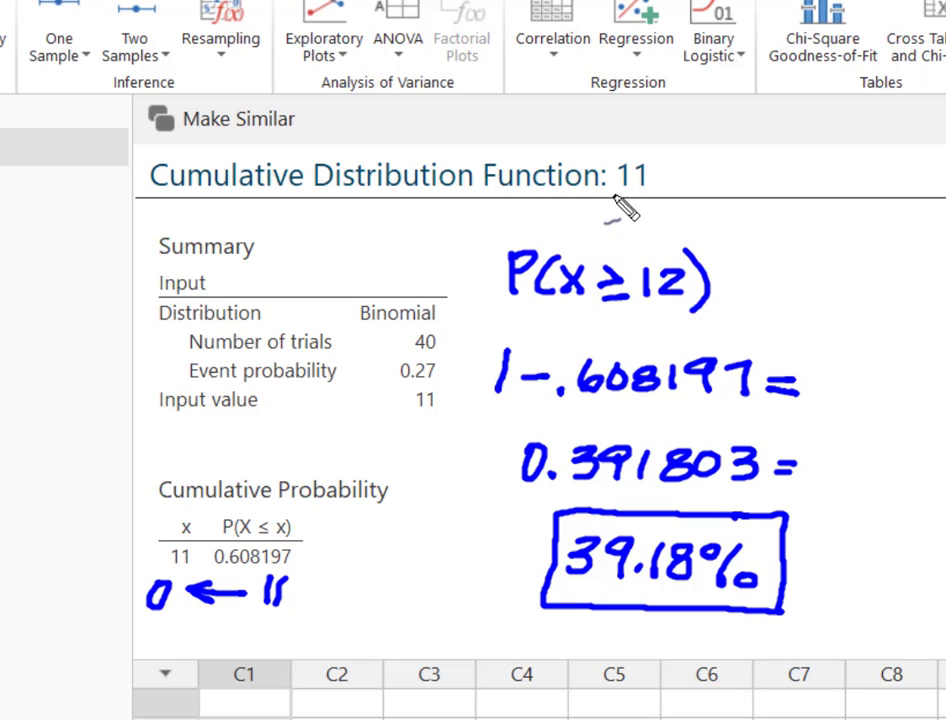
{"action": "left_click_drag", "start_coordinate": [610, 188], "coordinate": [608, 245]}
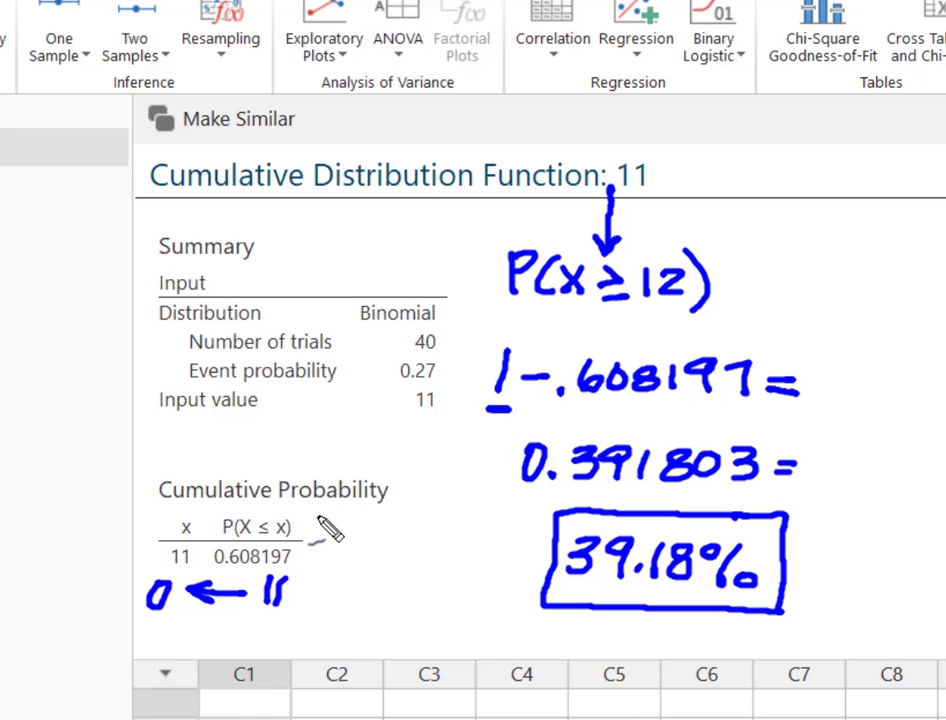
{"action": "mouse_move", "coordinate": [318, 515]}
{"action": "left_mouse_down"}
{"action": "mouse_move", "coordinate": [215, 510]}
{"action": "mouse_move", "coordinate": [135, 550]}
{"action": "mouse_move", "coordinate": [249, 629]}
{"action": "mouse_move", "coordinate": [342, 540]}
{"action": "mouse_move", "coordinate": [320, 508]}
{"action": "left_mouse_up"}
{"action": "left_click_drag", "start_coordinate": [494, 408], "coordinate": [487, 407]}
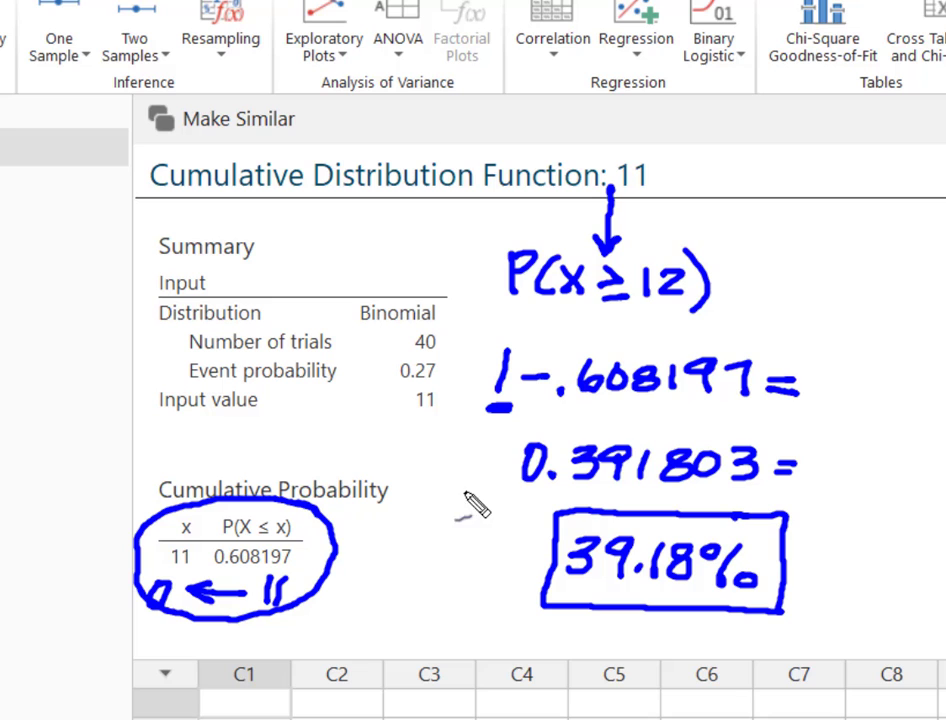